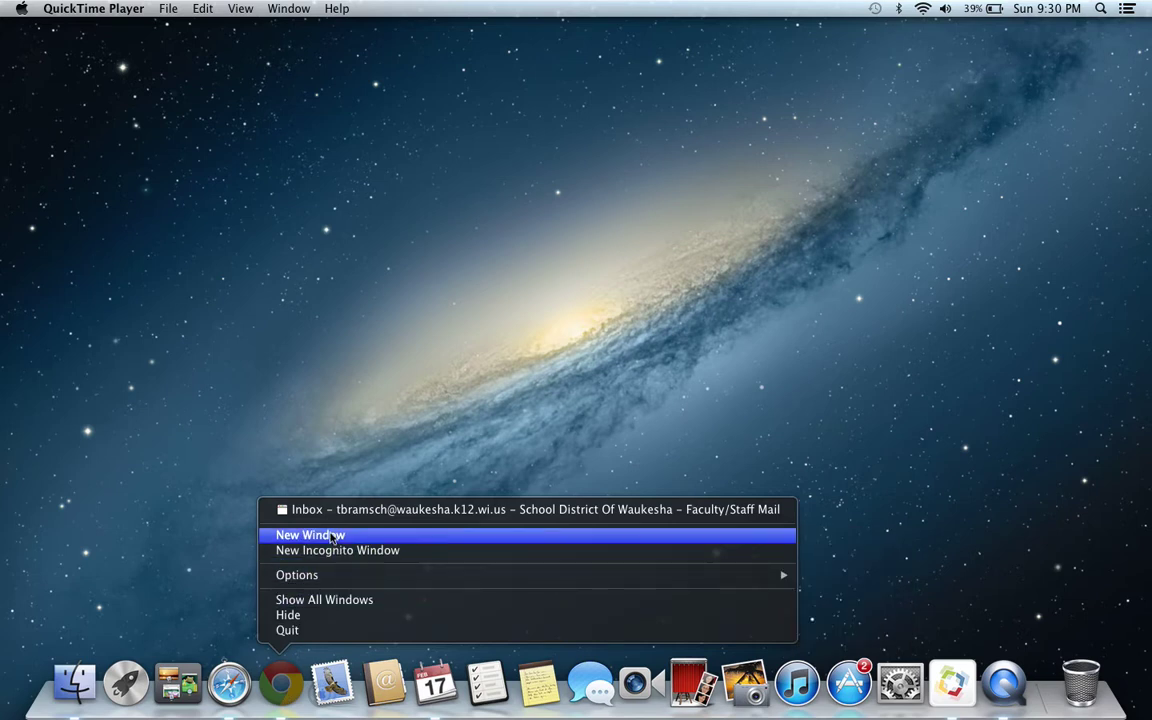
# - Open a new Chrome window, run a web search for "google" and go from there to Google Drive
pyautogui.click(331, 536)
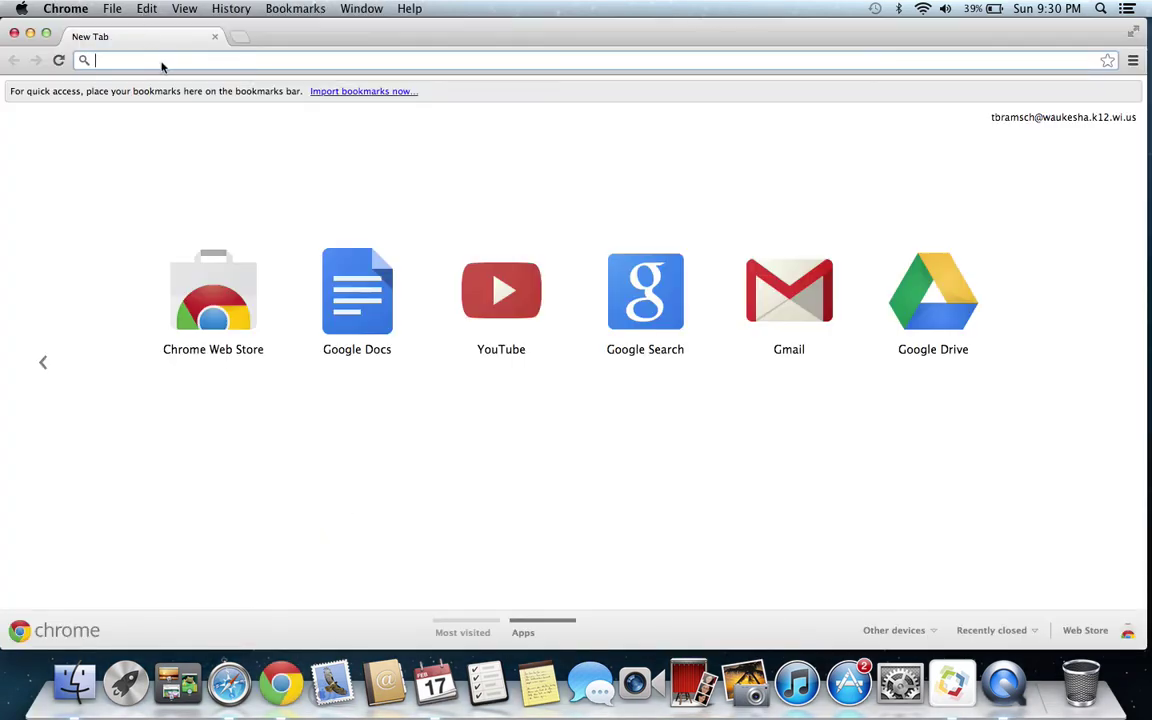
pyautogui.press('super+Tab')
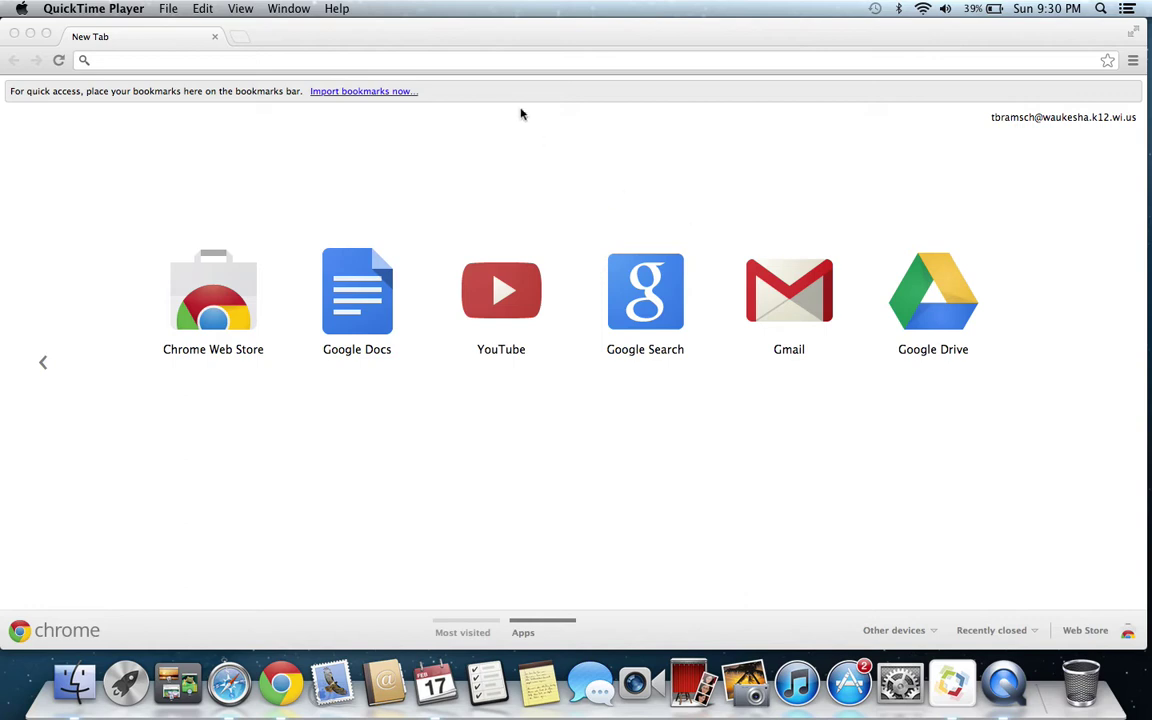
pyautogui.click(496, 60)
pyautogui.write('google')
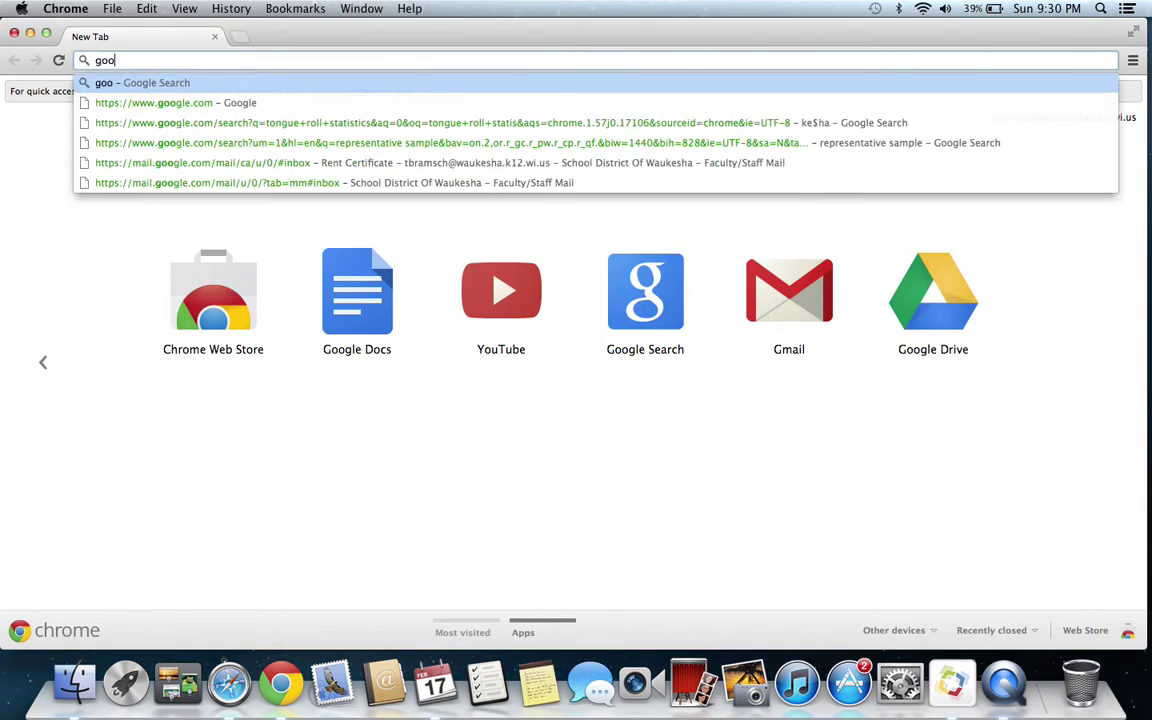
pyautogui.press('Escape')
pyautogui.press('Return')
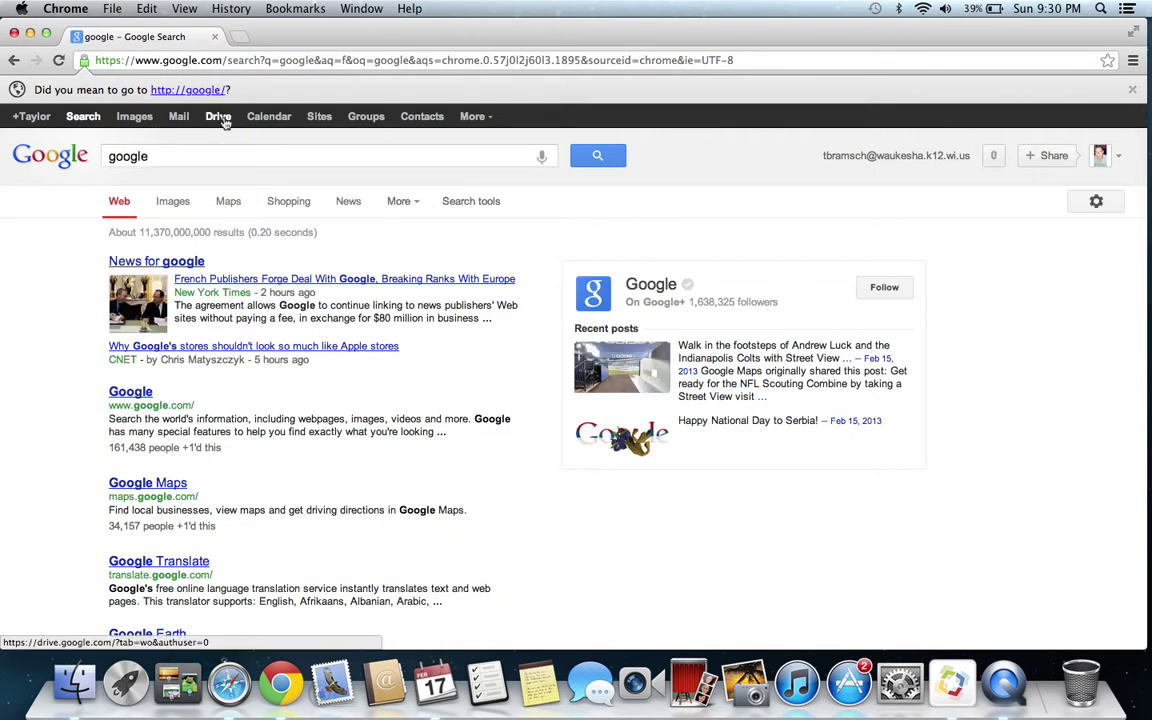
pyautogui.click(219, 117)
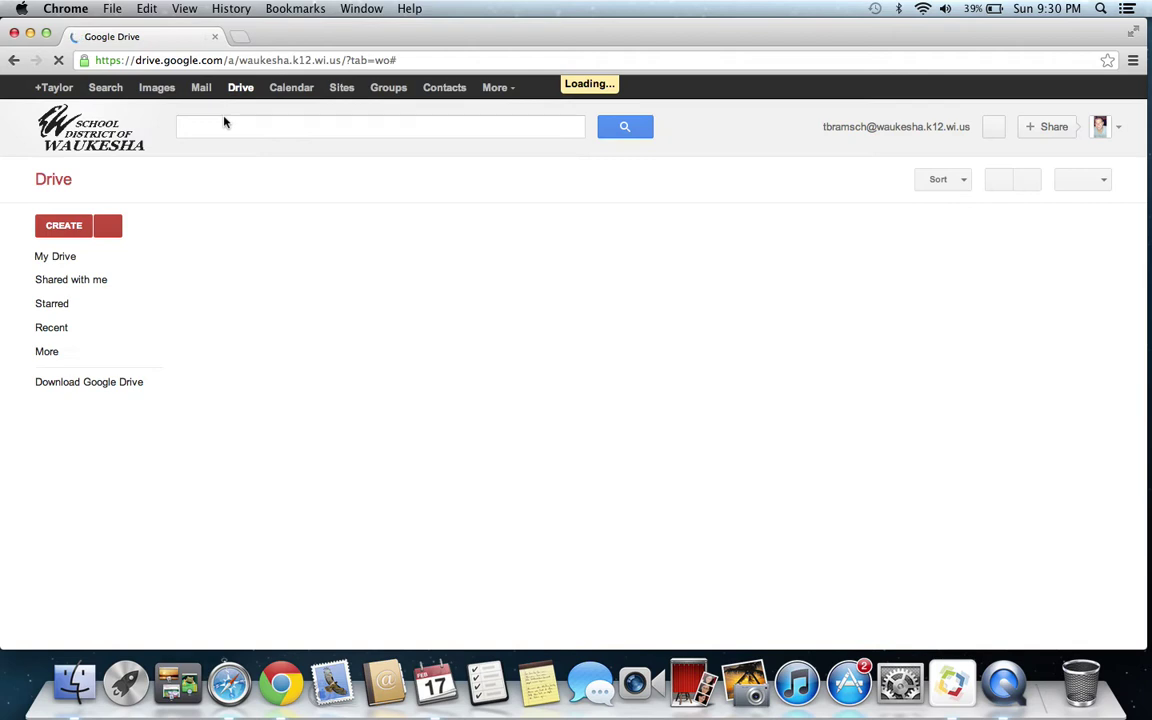
# - Create a new form in Google Drive
pyautogui.click(76, 226)
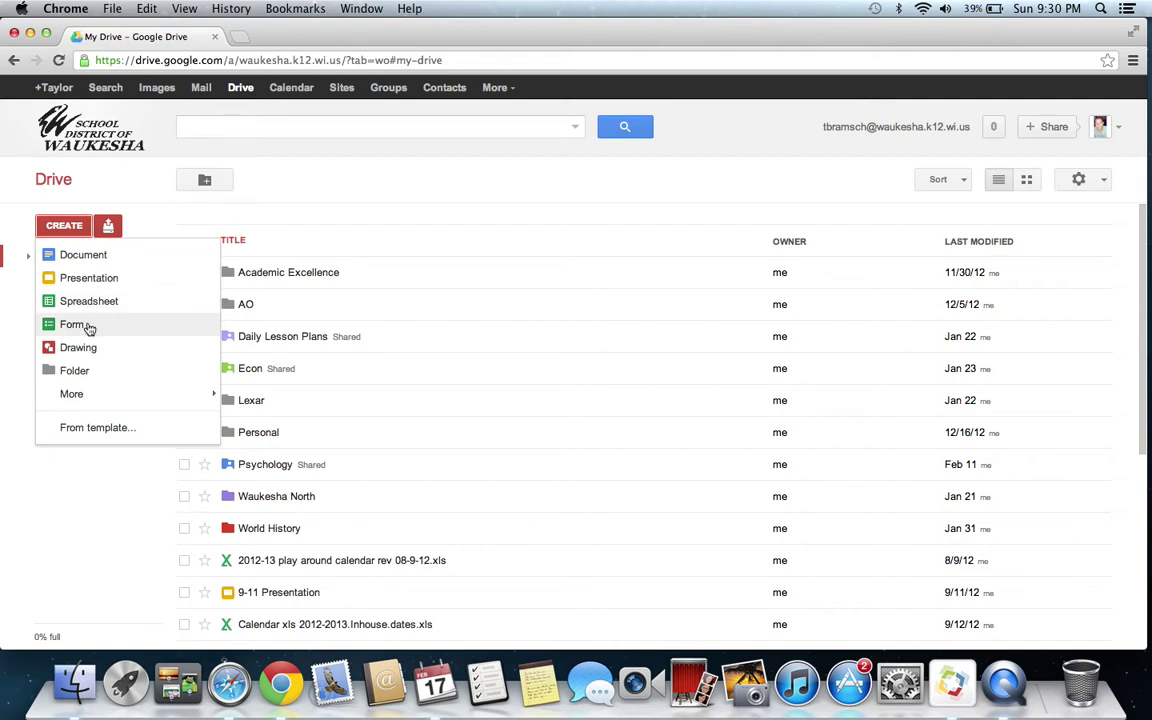
pyautogui.click(74, 325)
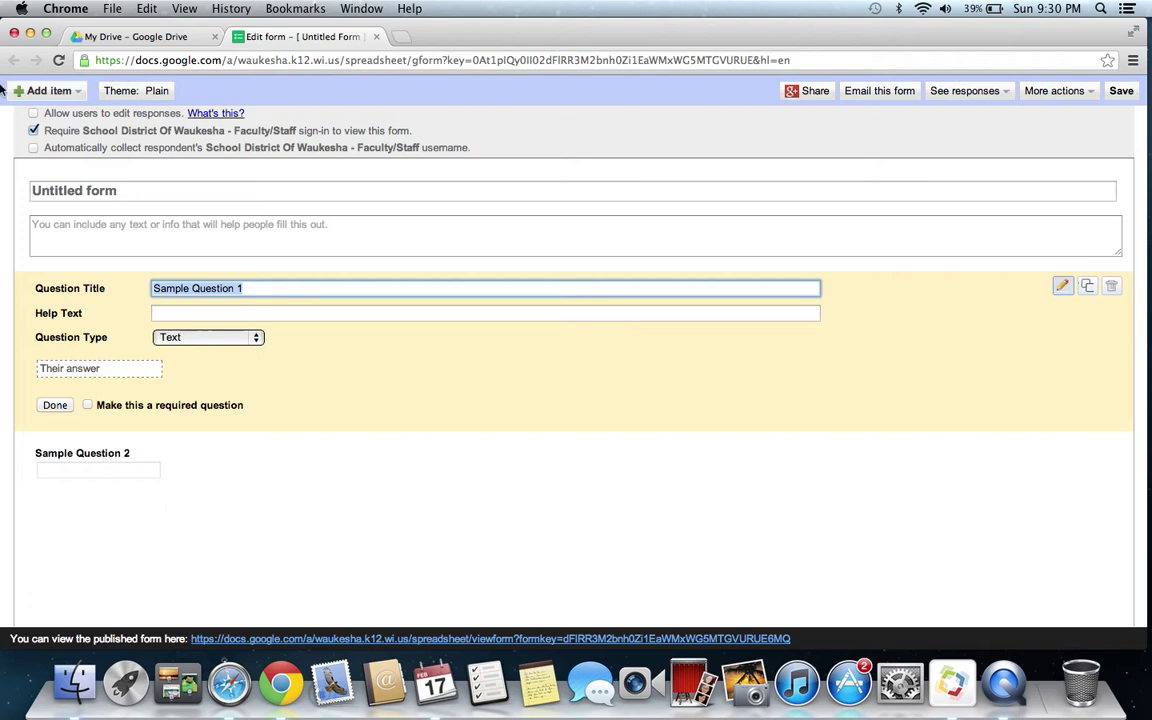
pyautogui.press('super+Tab')
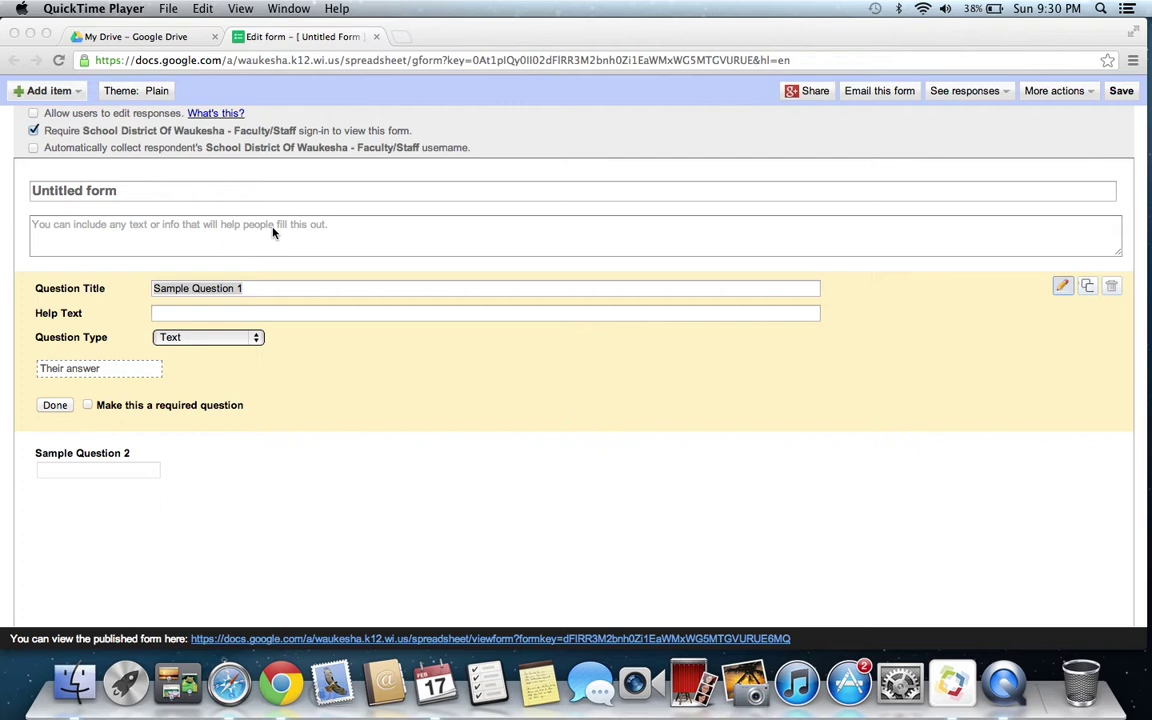
pyautogui.press('super+Tab')
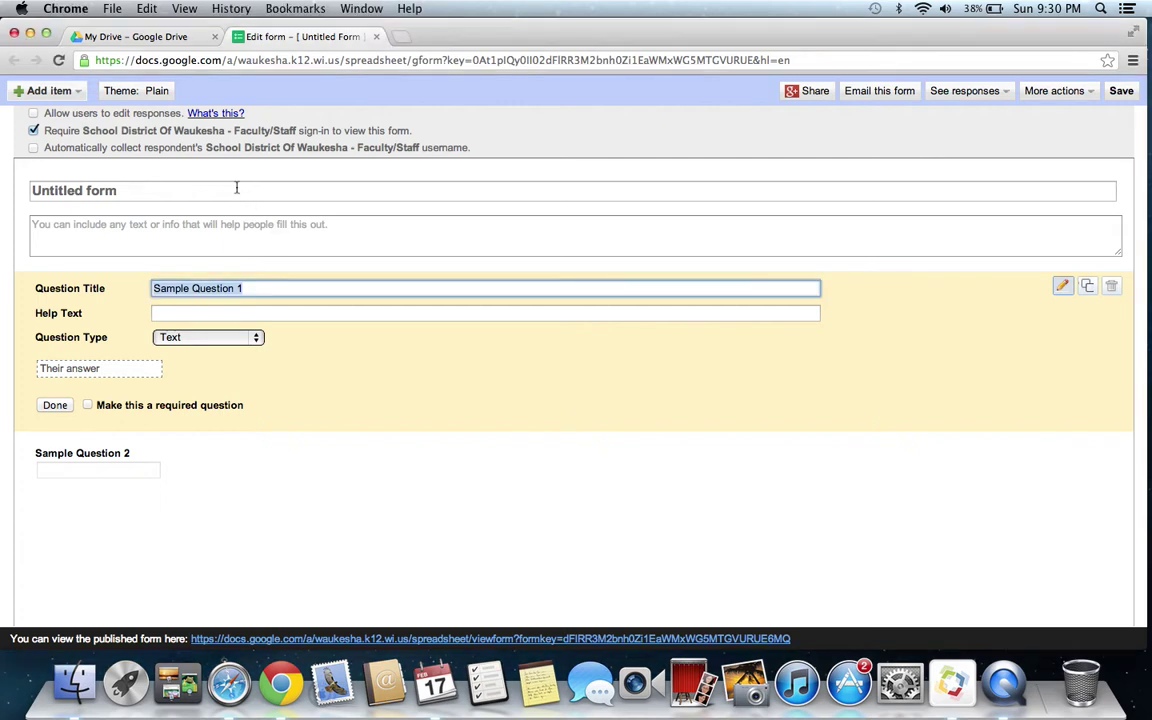
# - Title the form "Psychology Survey" and remove the School District Of Waukesha sign-in requirement for viewing it, accepting outside access
pyautogui.click(237, 188)
pyautogui.press('BackSpace')
pyautogui.press('BackSpace')
pyautogui.press('BackSpace')
pyautogui.press('BackSpace')
pyautogui.press('BackSpace')
pyautogui.press('BackSpace')
pyautogui.press('BackSpace')
pyautogui.press('BackSpace')
pyautogui.press('BackSpace')
pyautogui.press('BackSpace')
pyautogui.press('BackSpace')
pyautogui.press('BackSpace')
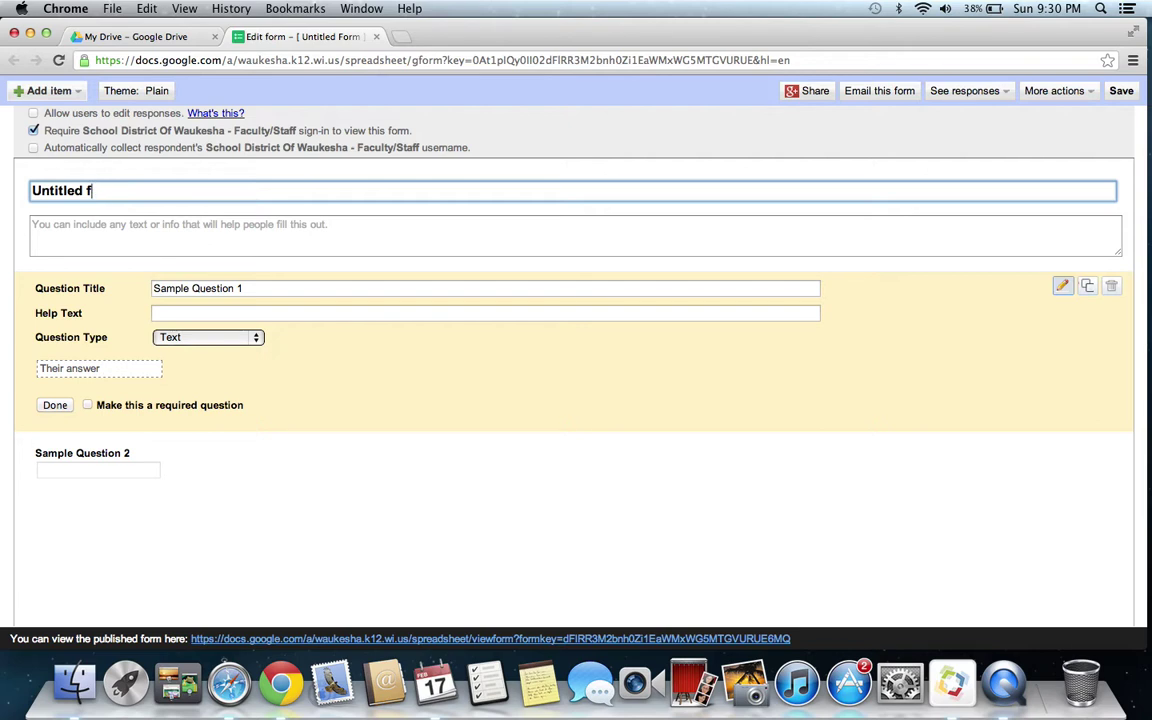
pyautogui.press('BackSpace')
pyautogui.write('Psychology Survey')
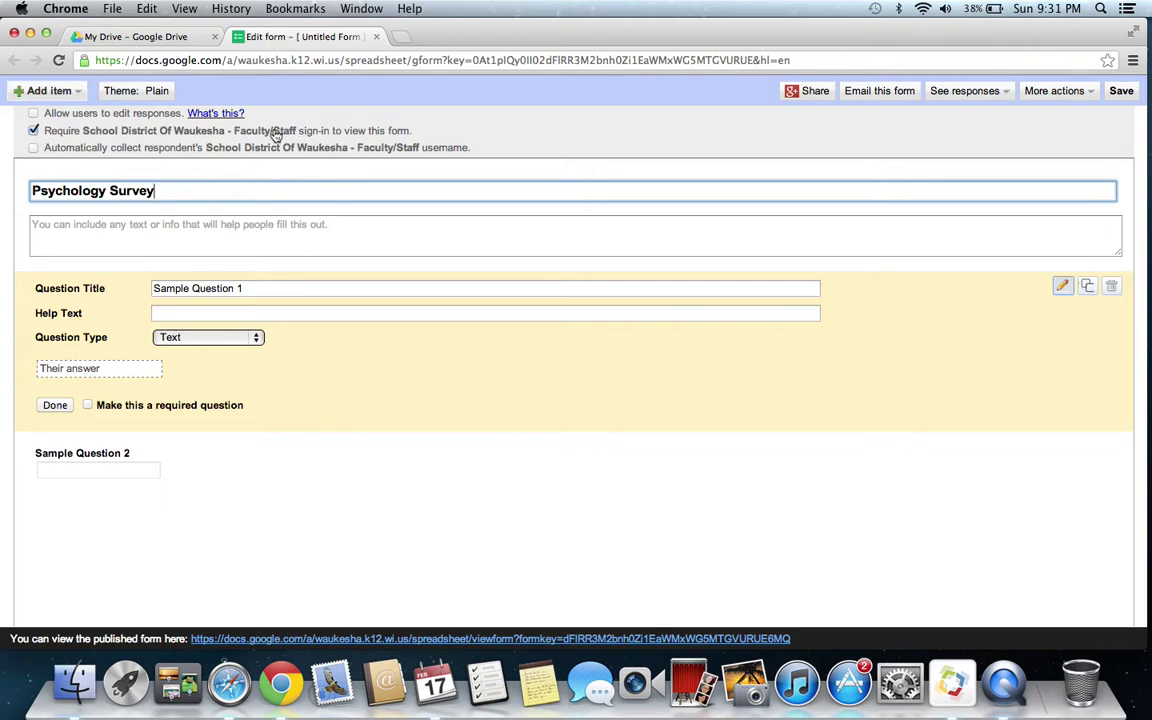
pyautogui.click(34, 131)
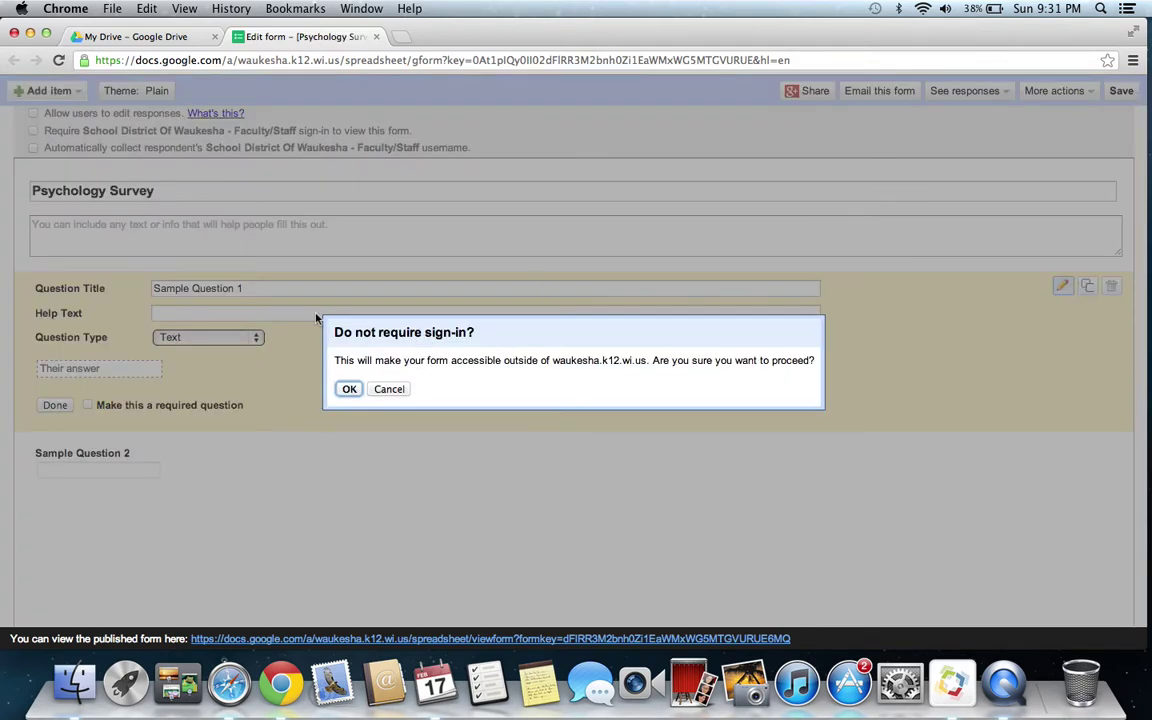
pyautogui.click(349, 389)
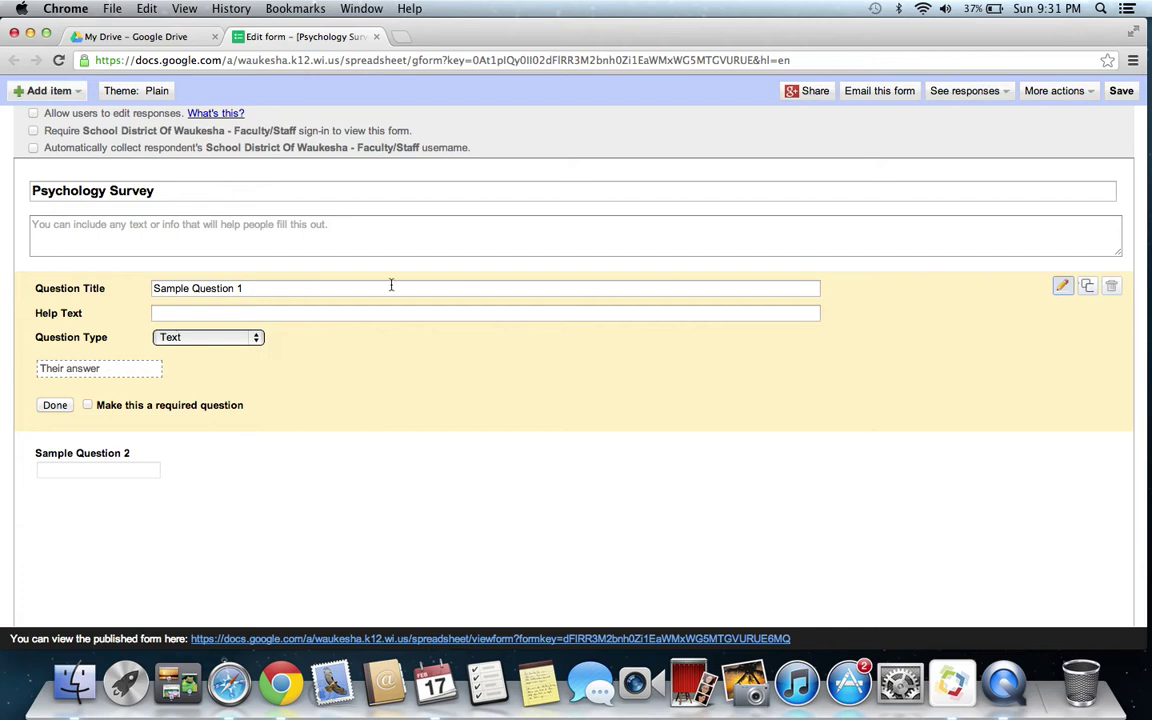
# - Replace the first sample question's title with "What is your gender"
pyautogui.moveTo(268, 288); pyautogui.dragTo(71, 270)
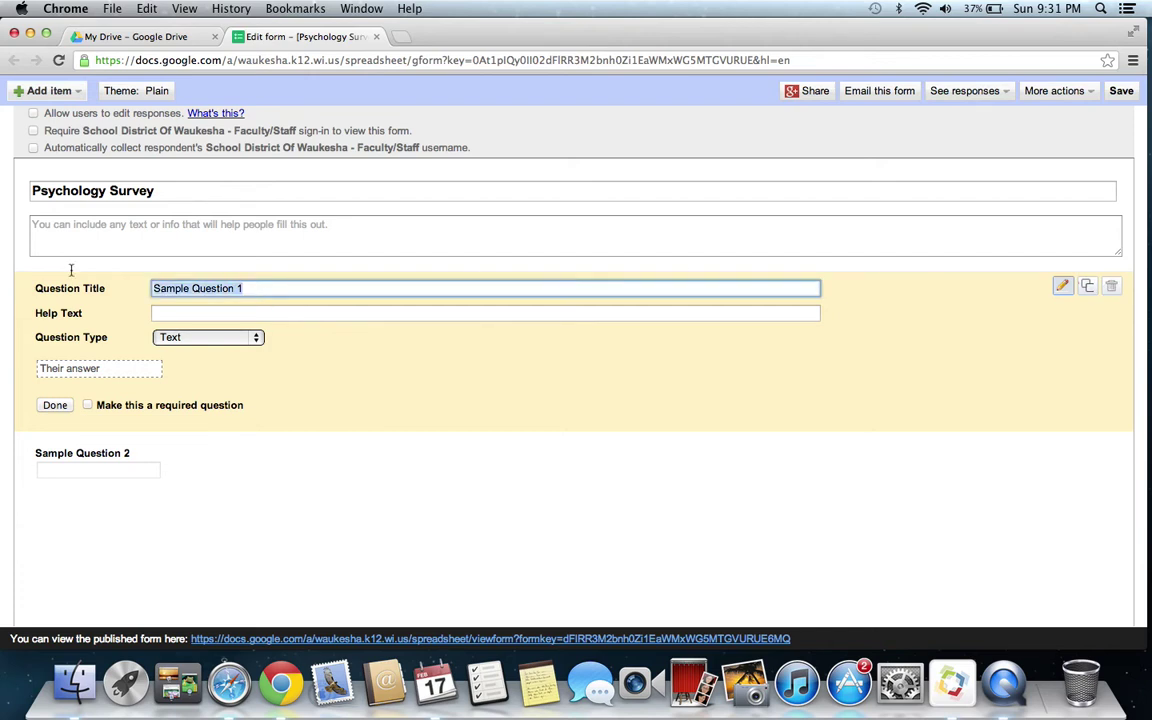
pyautogui.write('Are you')
pyautogui.press('BackSpace')
pyautogui.press('BackSpace')
pyautogui.press('BackSpace')
pyautogui.press('BackSpace')
pyautogui.press('BackSpace')
pyautogui.press('BackSpace')
pyautogui.press('BackSpace')
pyautogui.write('What is your gender')
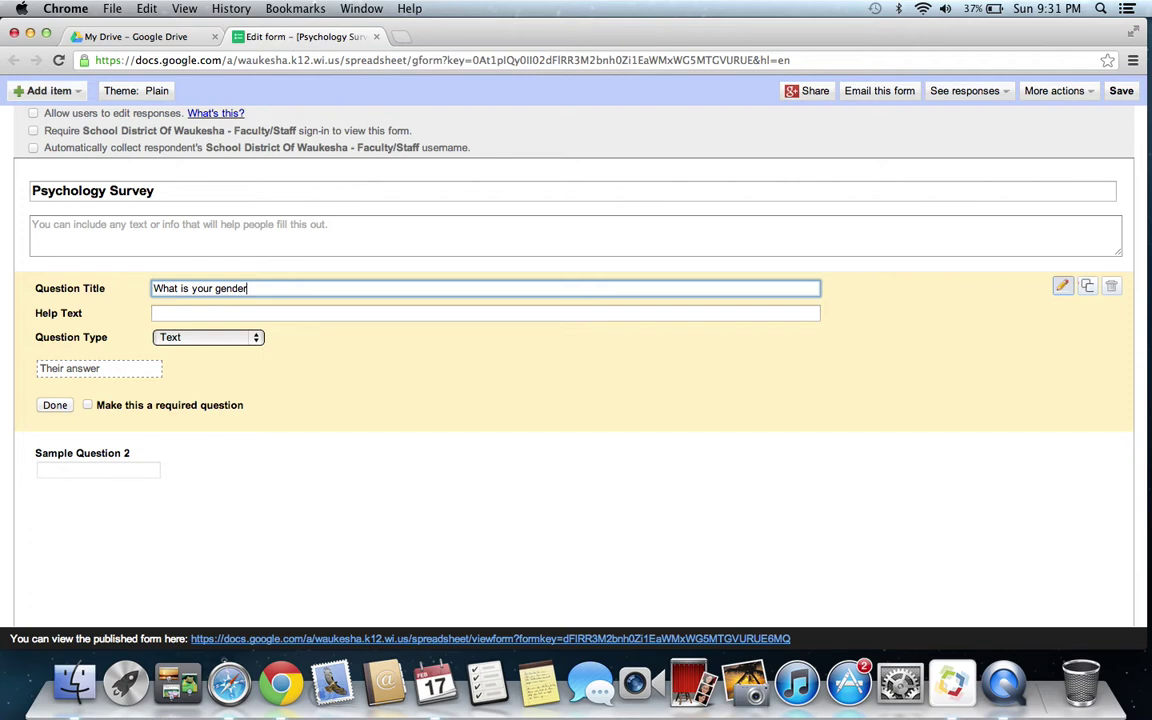
# - Try Multiple choice as the gender question's type, and settle on Choose from a list
pyautogui.click(251, 341)
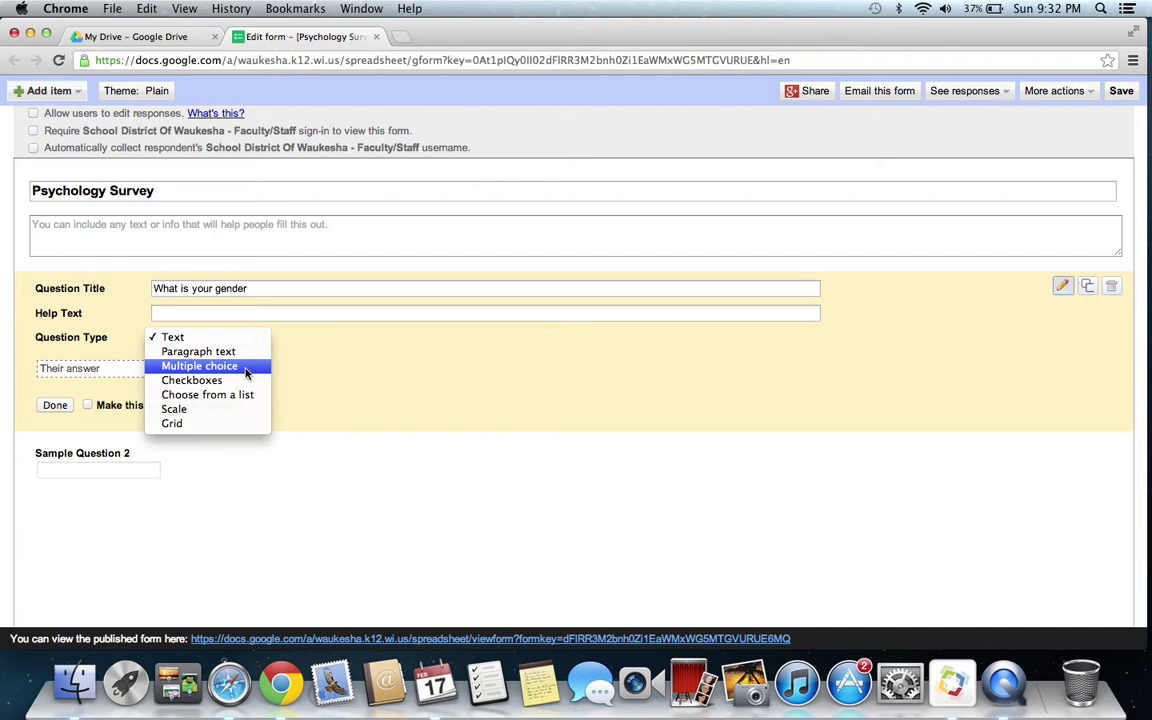
pyautogui.click(246, 367)
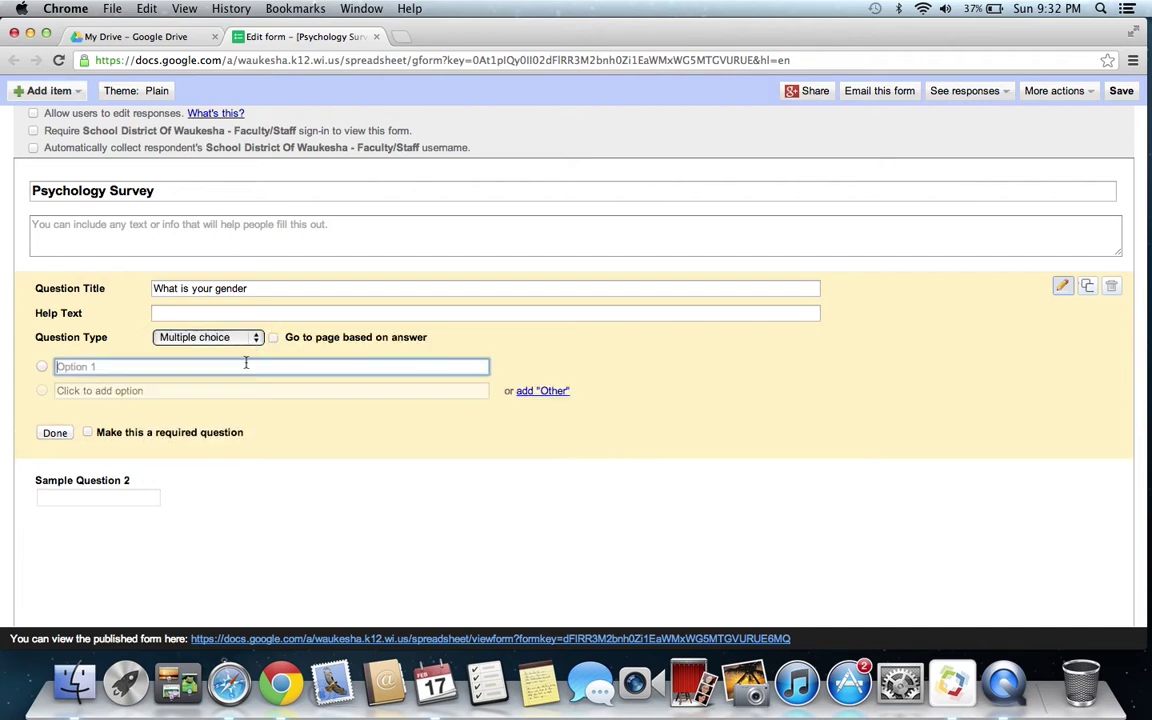
pyautogui.click(255, 337)
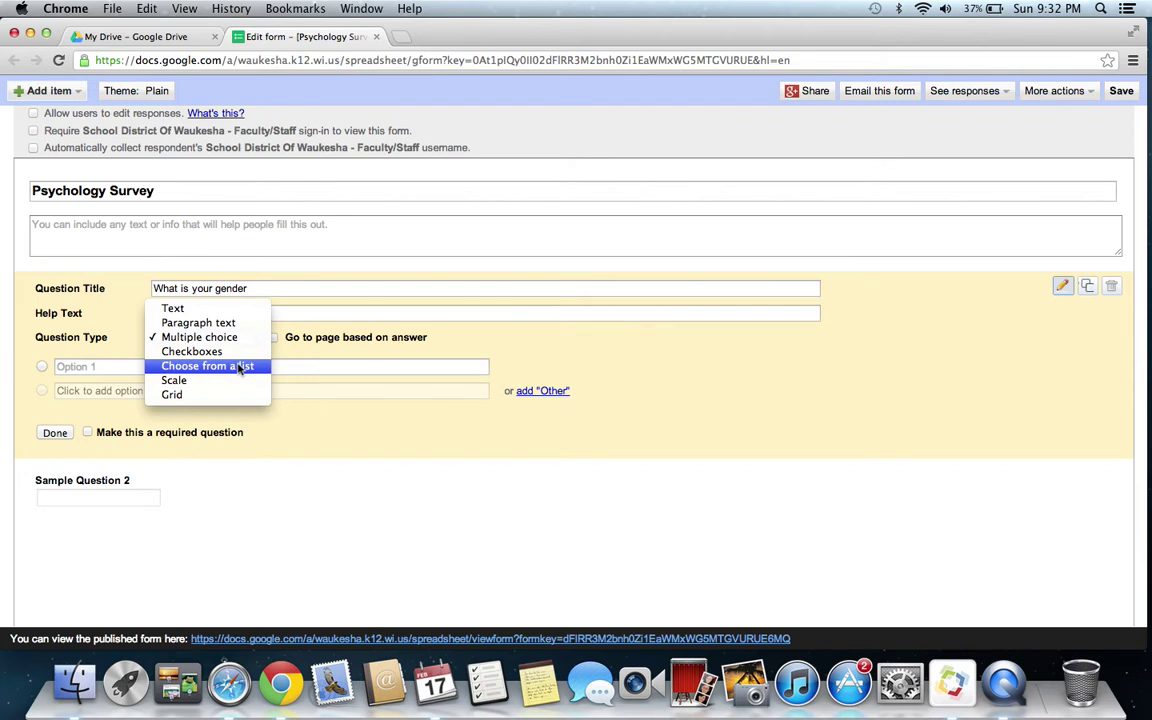
pyautogui.click(238, 367)
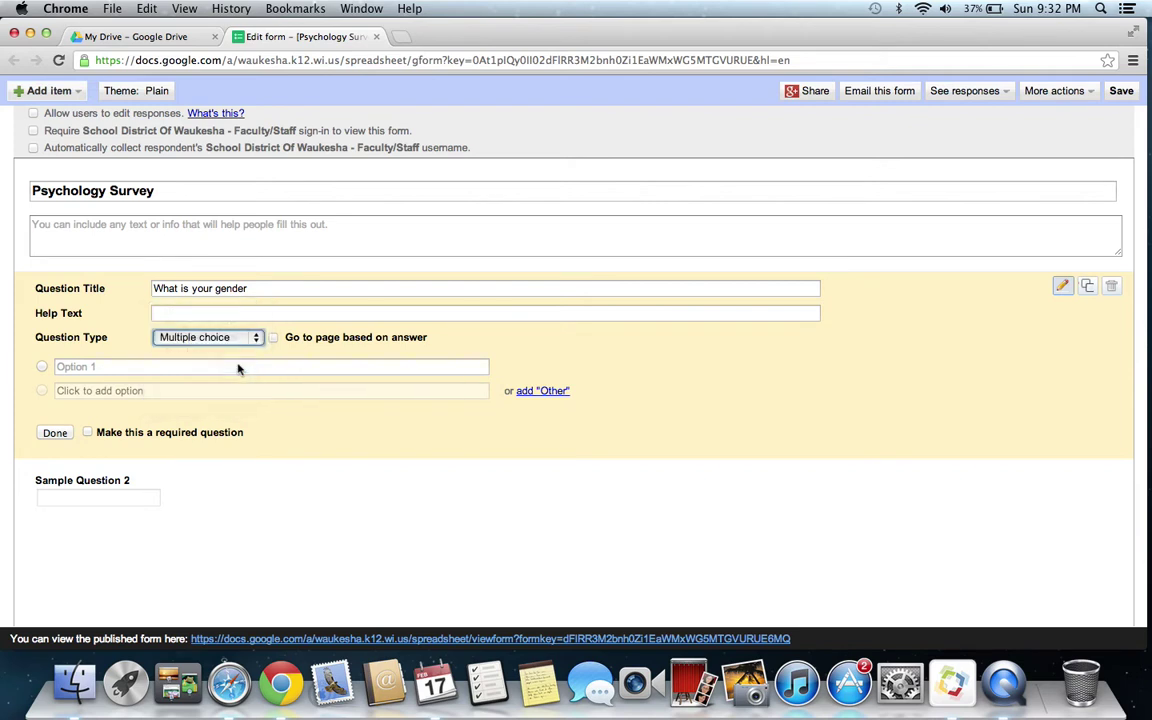
# - Give the gender question the options Male and Female, and make it a required question
pyautogui.write('Male')
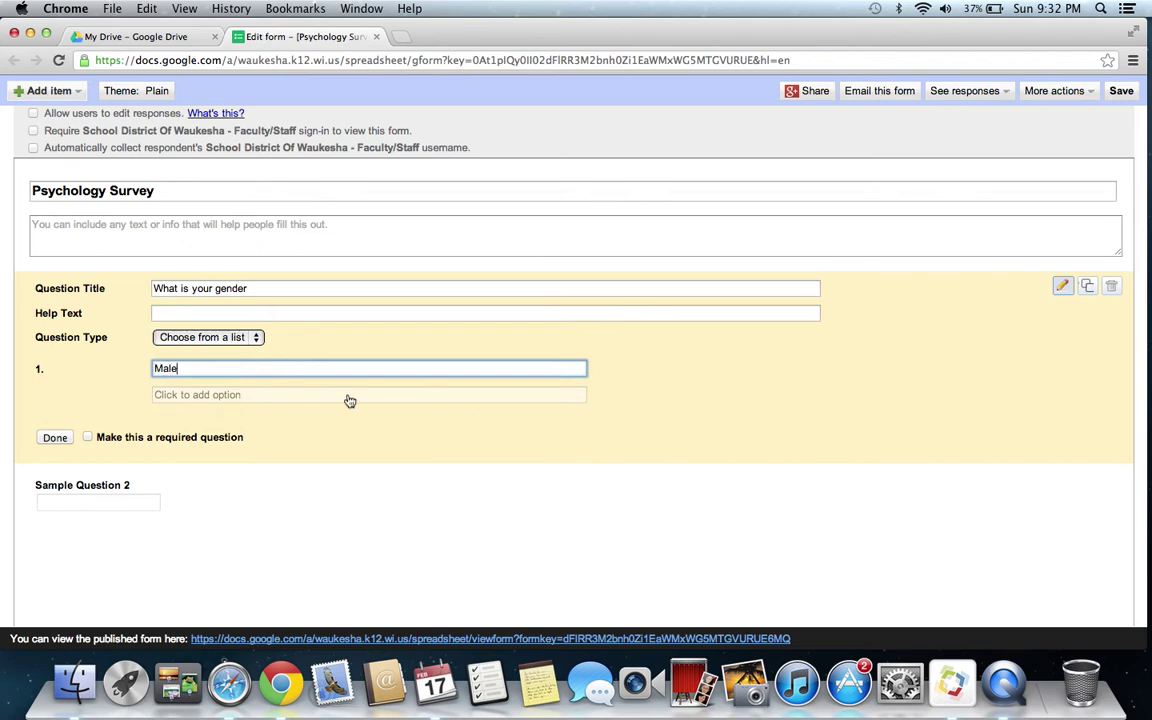
pyautogui.click(349, 397)
pyautogui.write('Female')
pyautogui.press('BackSpace')
pyautogui.press('BackSpace')
pyautogui.press('BackSpace')
pyautogui.press('BackSpace')
pyautogui.write('male')
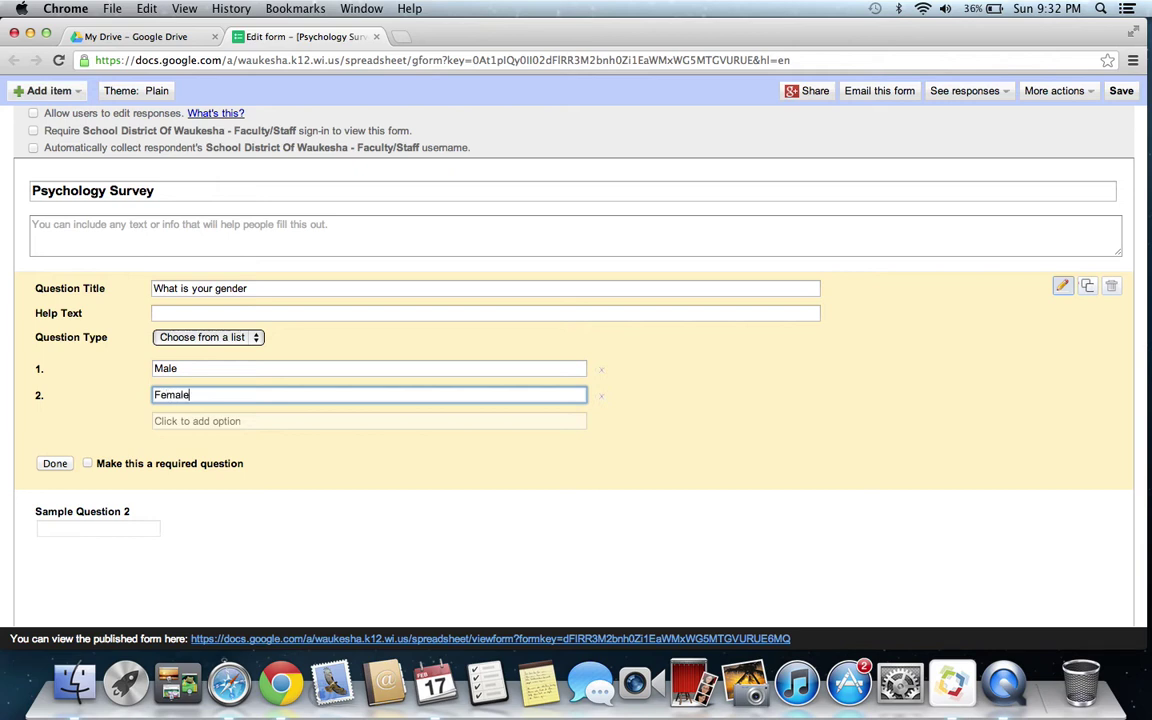
pyautogui.click(88, 465)
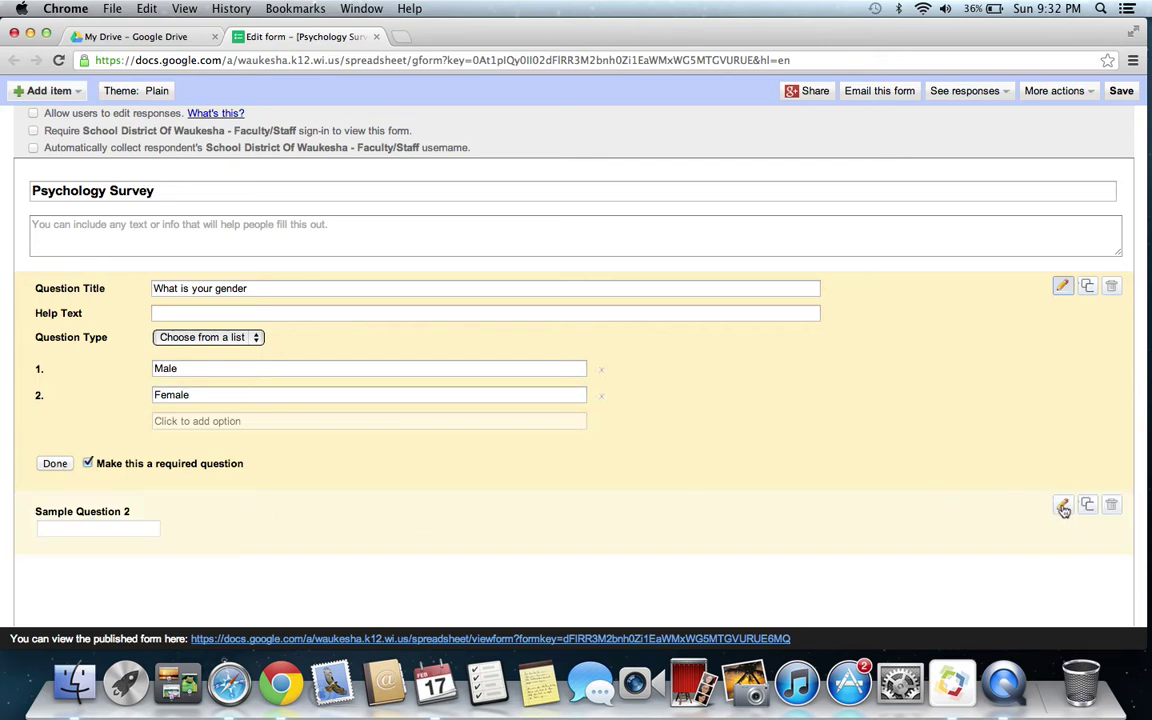
# - Edit the second sample question, titling it "What grade are you in?" and setting its type to Multiple choice
pyautogui.click(1062, 506)
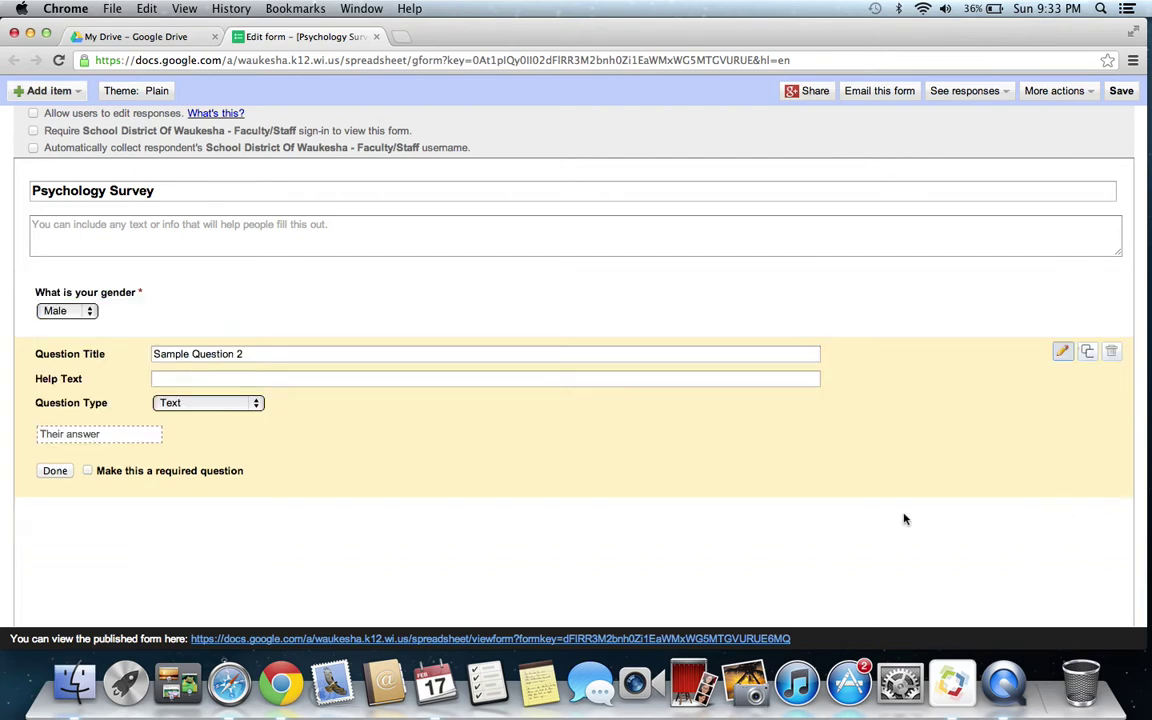
pyautogui.moveTo(314, 357); pyautogui.dragTo(123, 360)
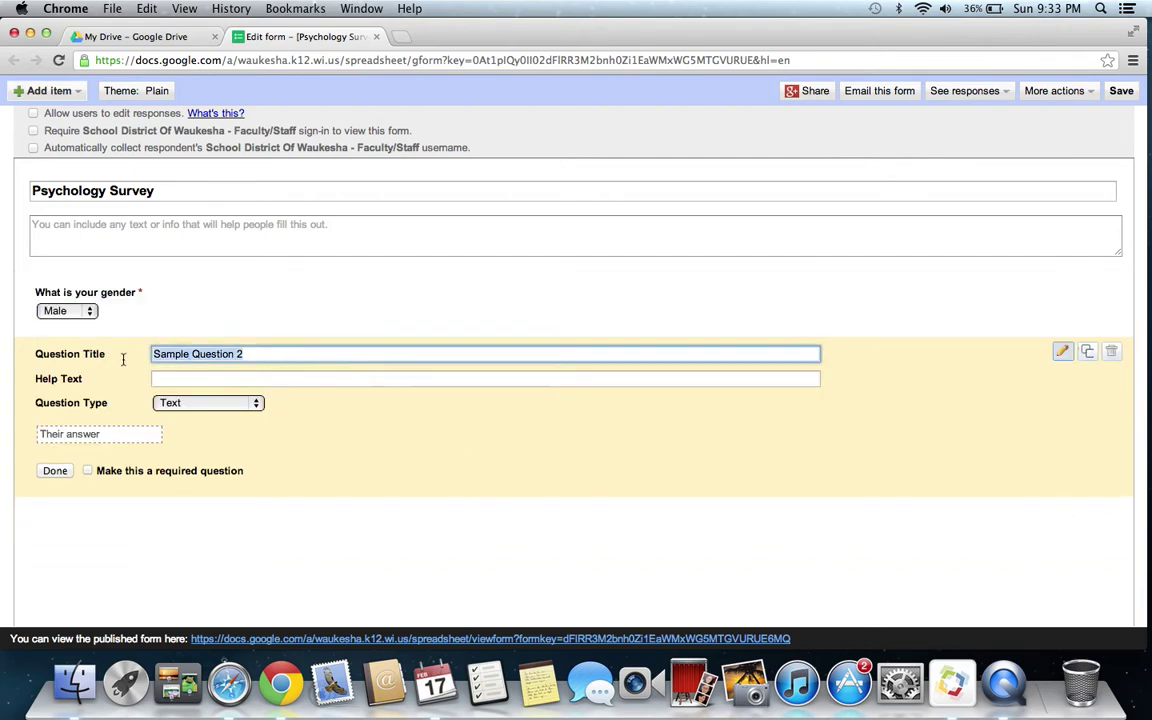
pyautogui.write('What ')
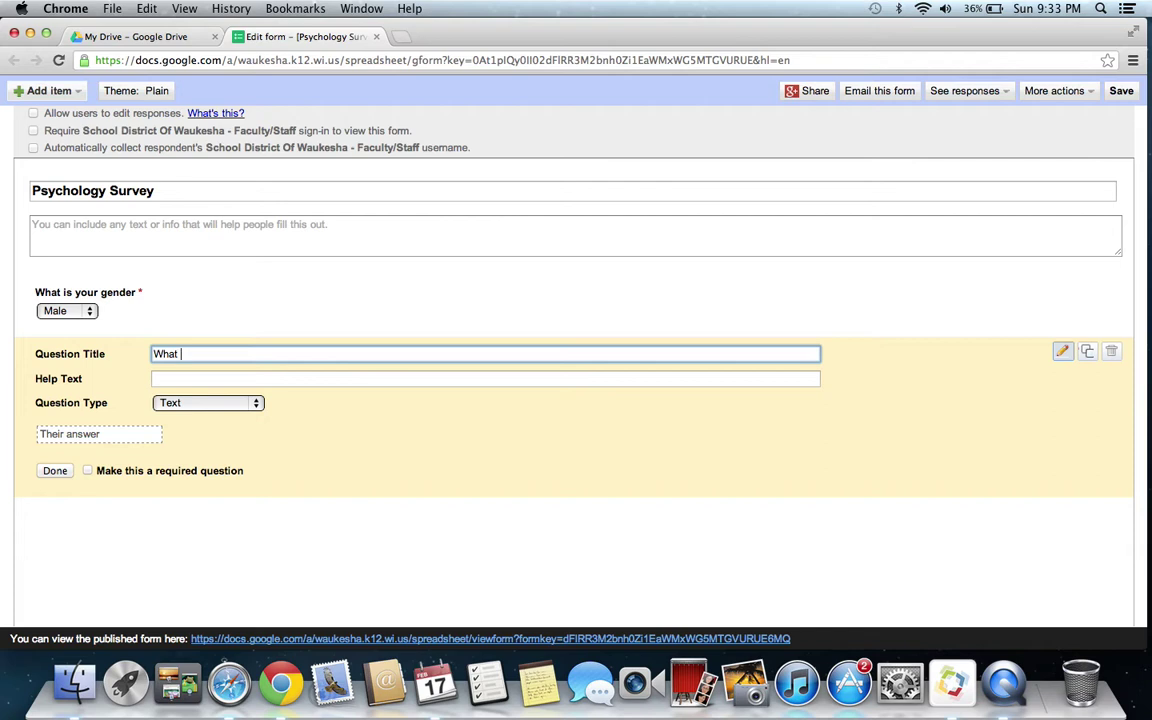
pyautogui.write('grade are you in?')
pyautogui.click(233, 406)
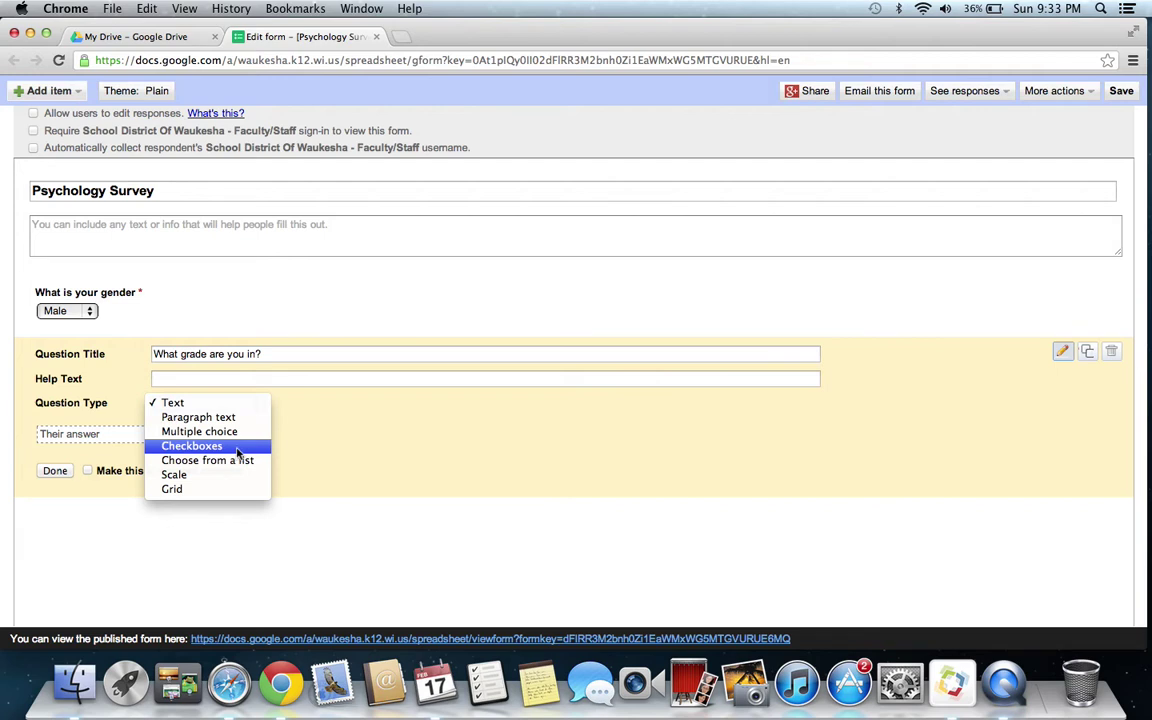
pyautogui.click(233, 431)
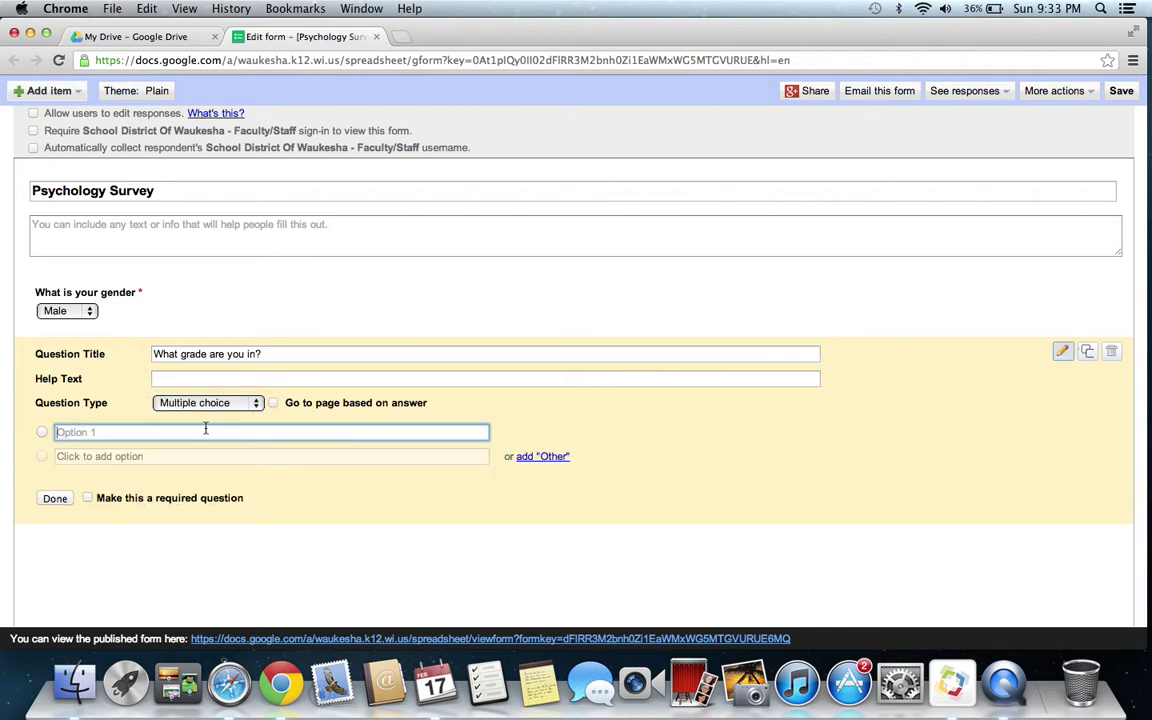
# - Give the grade question the options 9, 10, 11 and 12, make it required and finish editing it
pyautogui.write('9')
pyautogui.click(193, 456)
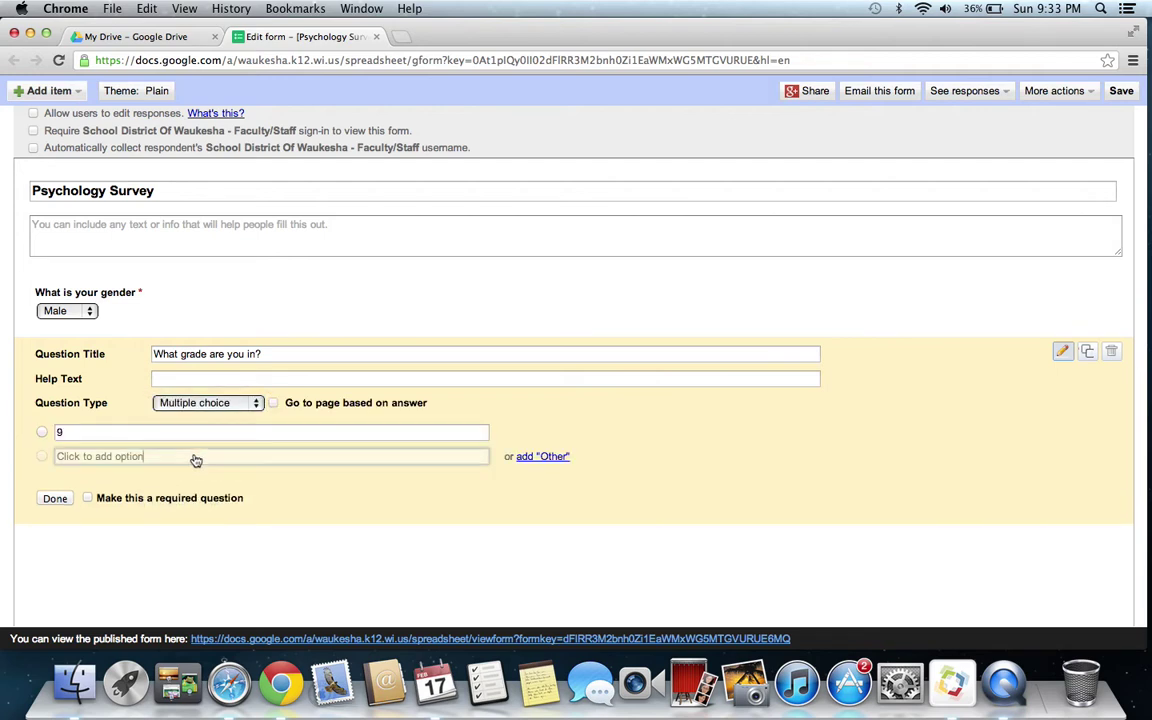
pyautogui.write('10')
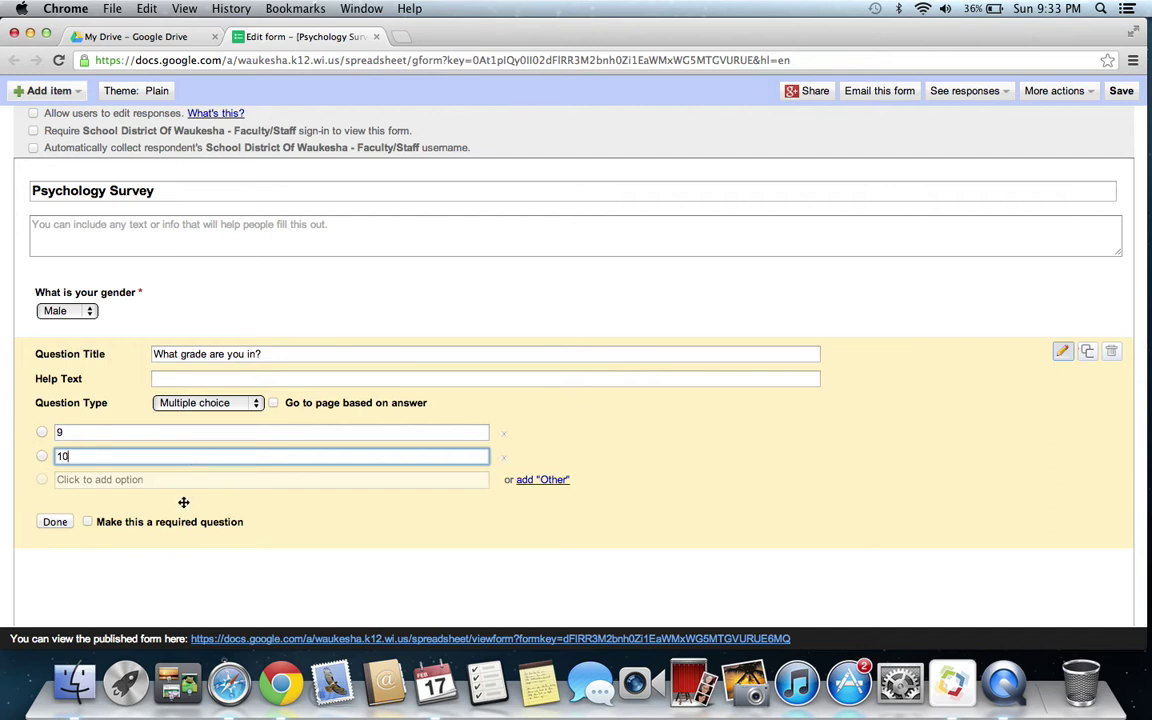
pyautogui.click(184, 484)
pyautogui.write('11')
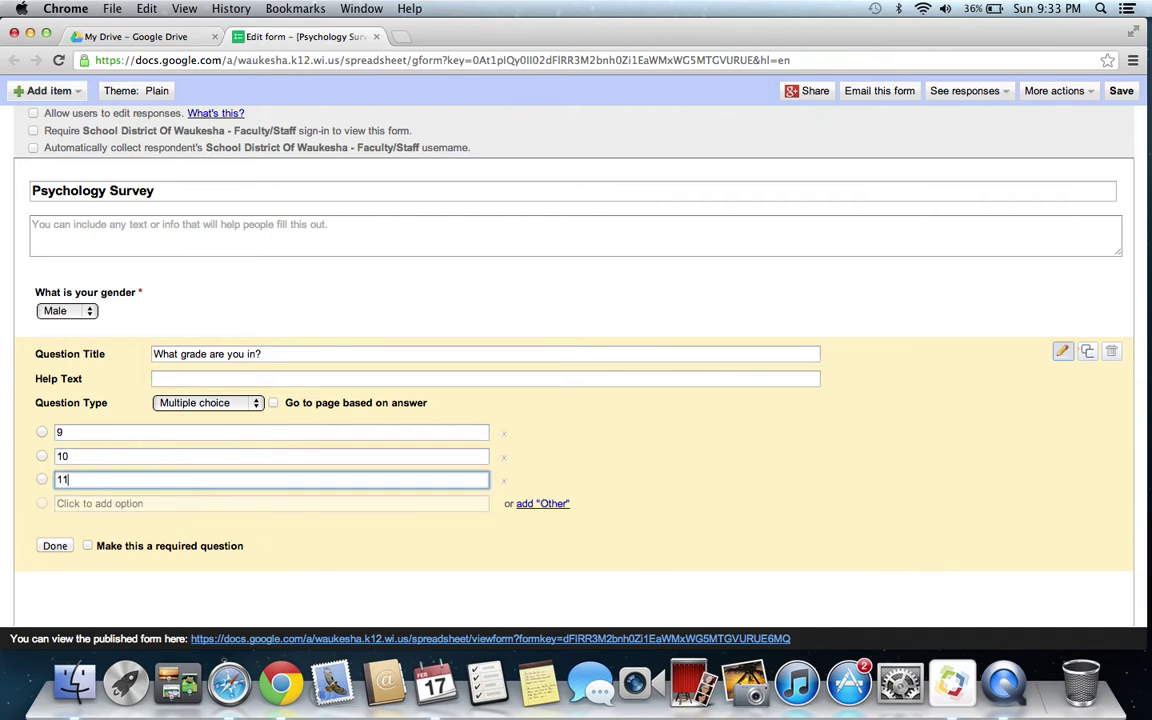
pyautogui.click(183, 504)
pyautogui.write('12')
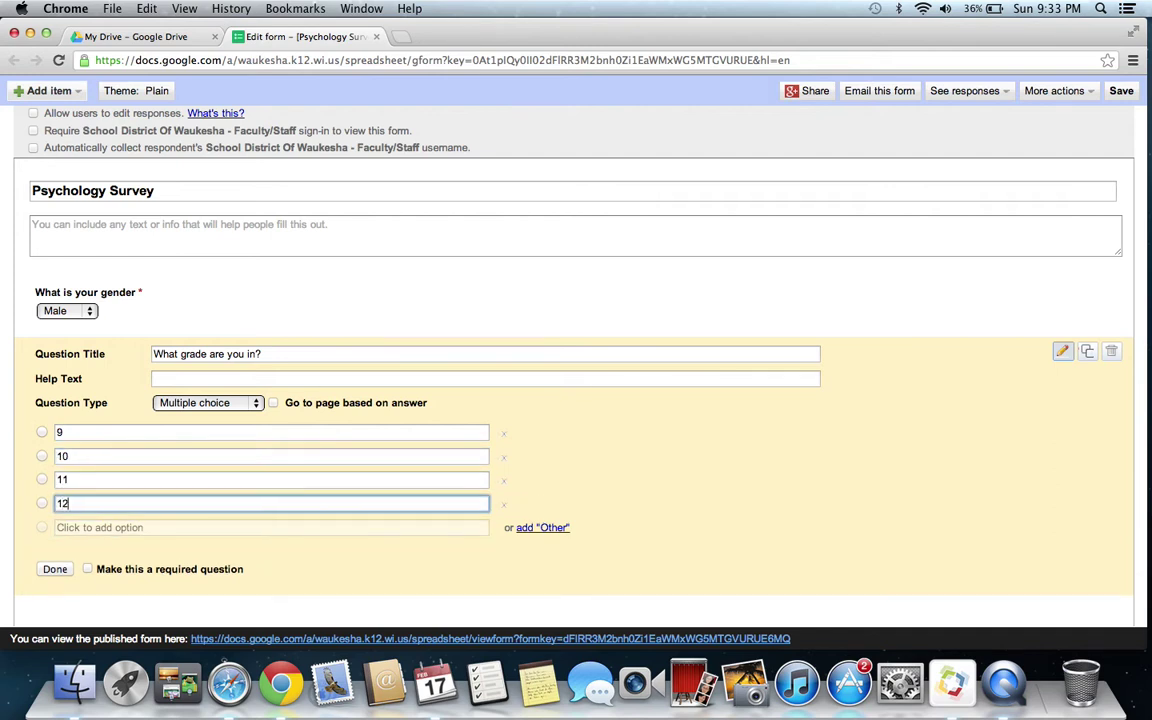
pyautogui.click(88, 570)
pyautogui.click(55, 569)
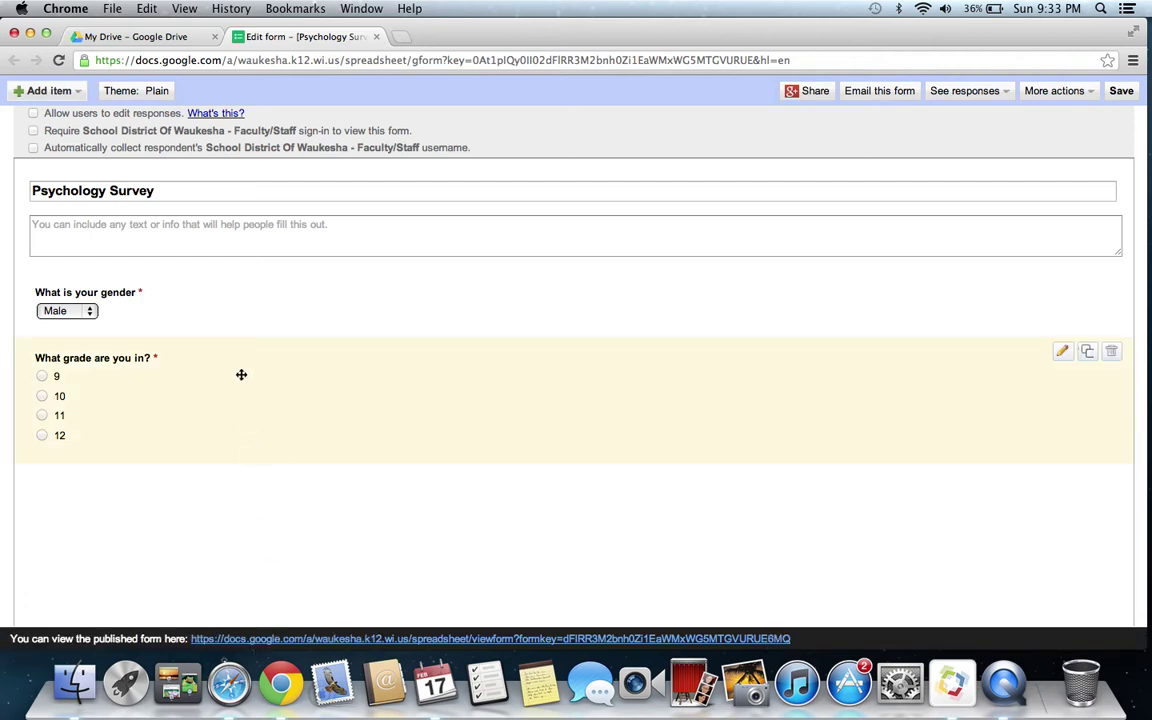
# - Apply the Time theme to the form from the second page of the theme gallery
pyautogui.click(155, 92)
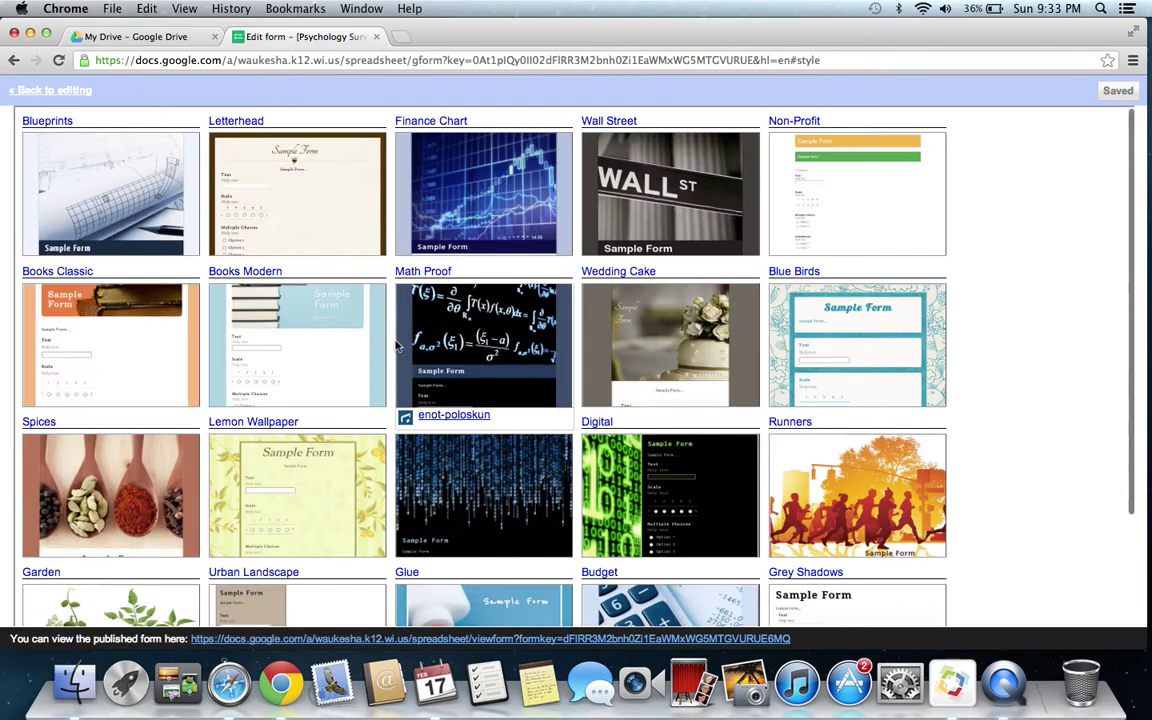
pyautogui.scroll(-3, 567, 393)
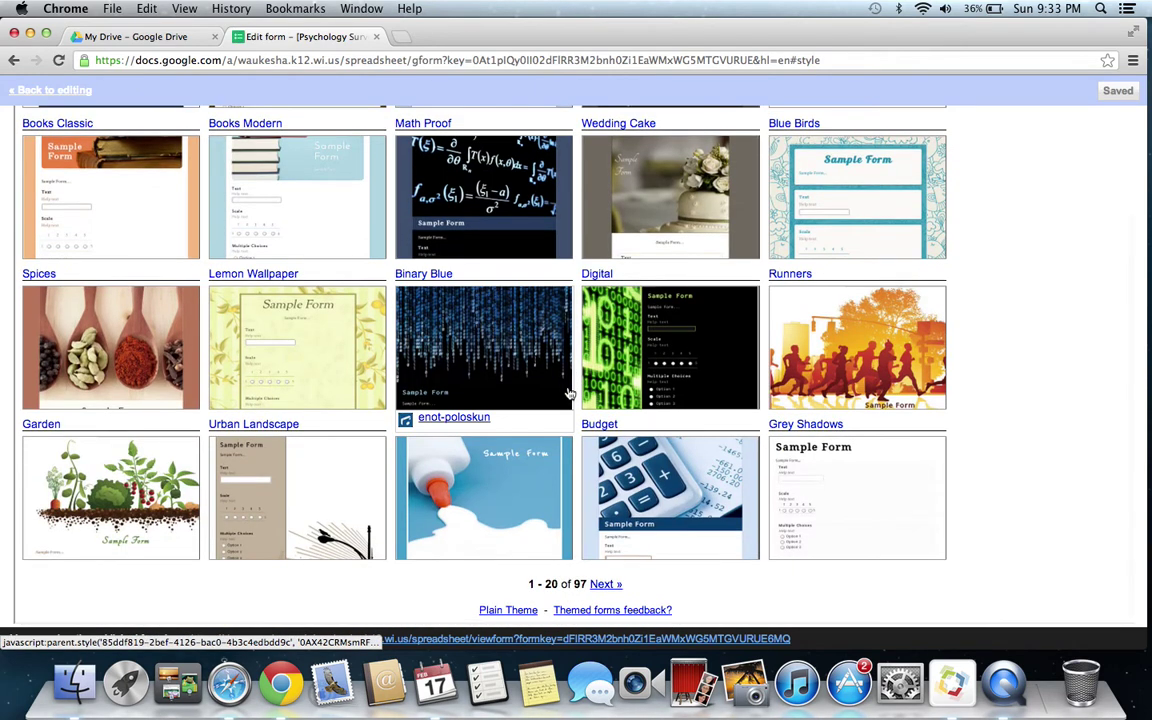
pyautogui.click(600, 586)
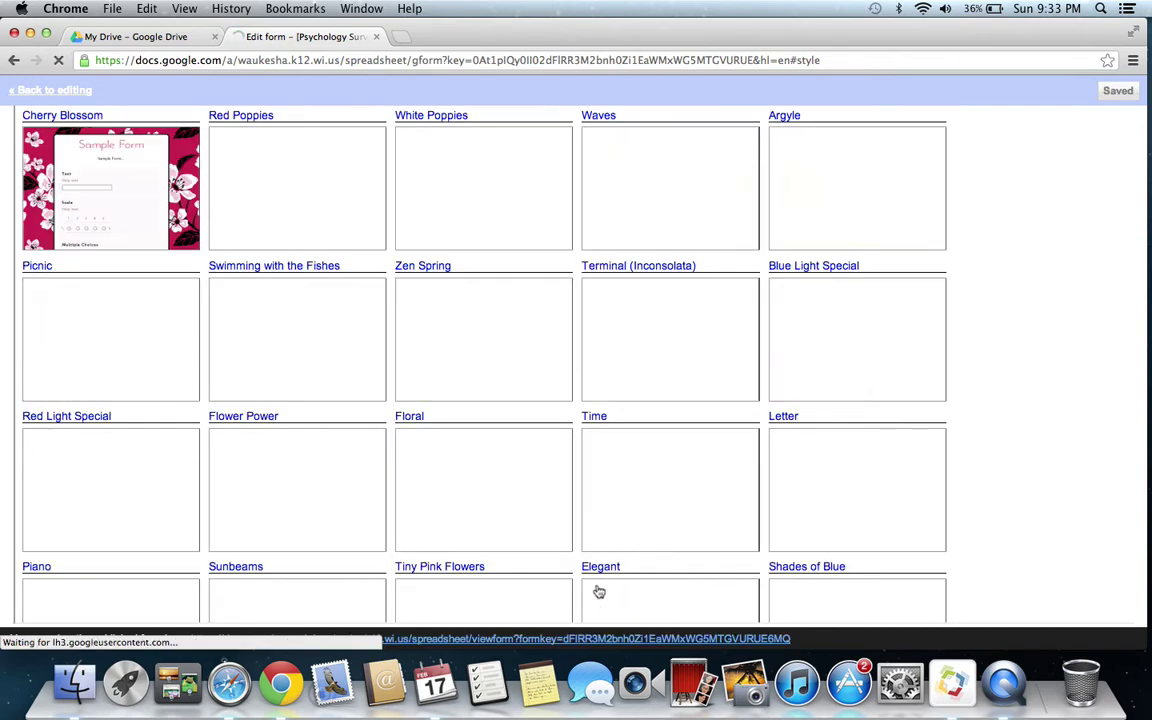
pyautogui.scroll(-5, 632, 370)
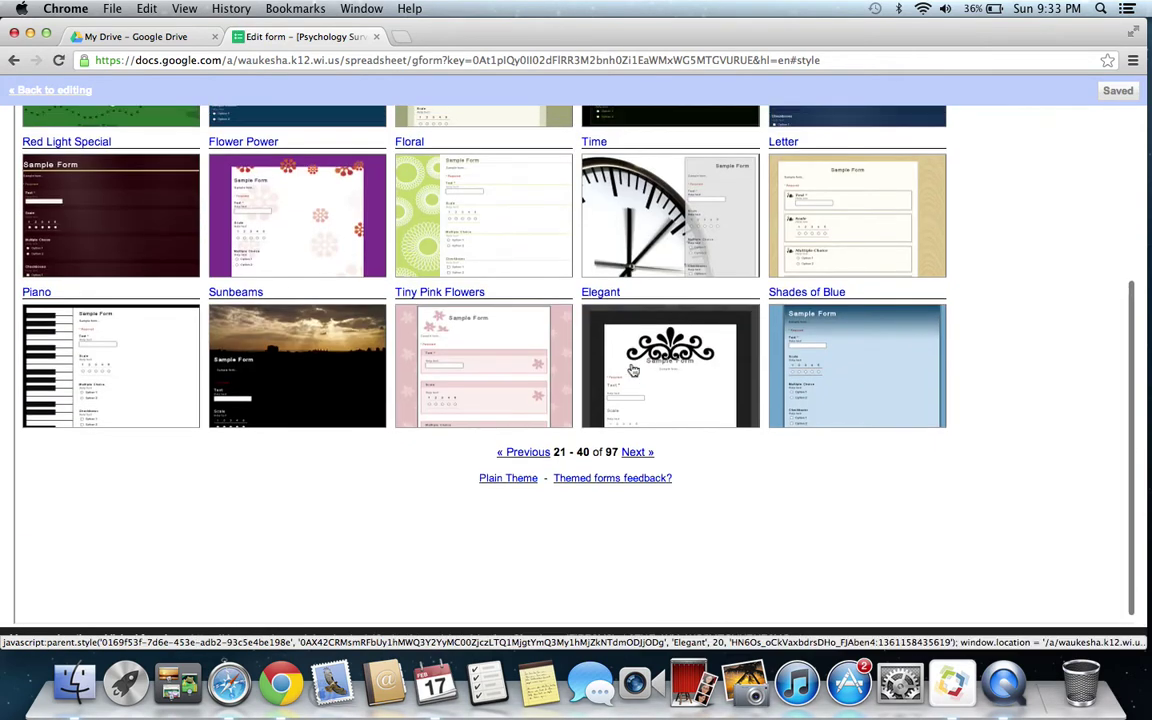
pyautogui.scroll(4, 632, 370)
pyautogui.click(632, 370)
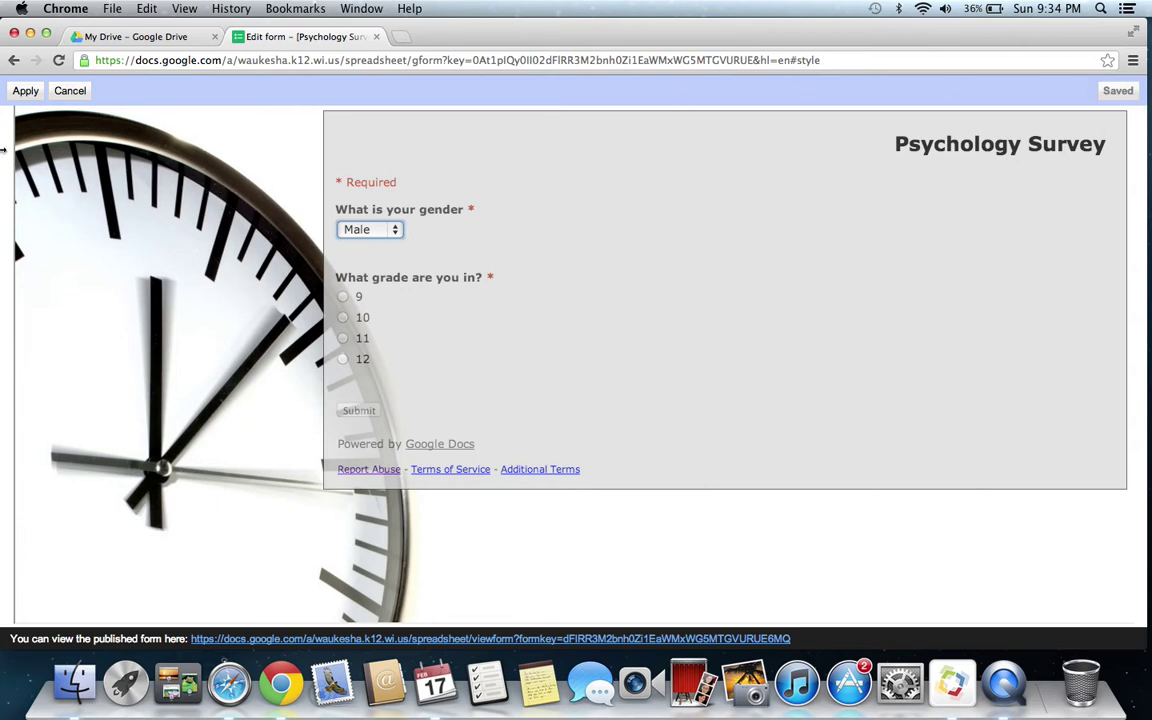
pyautogui.click(20, 90)
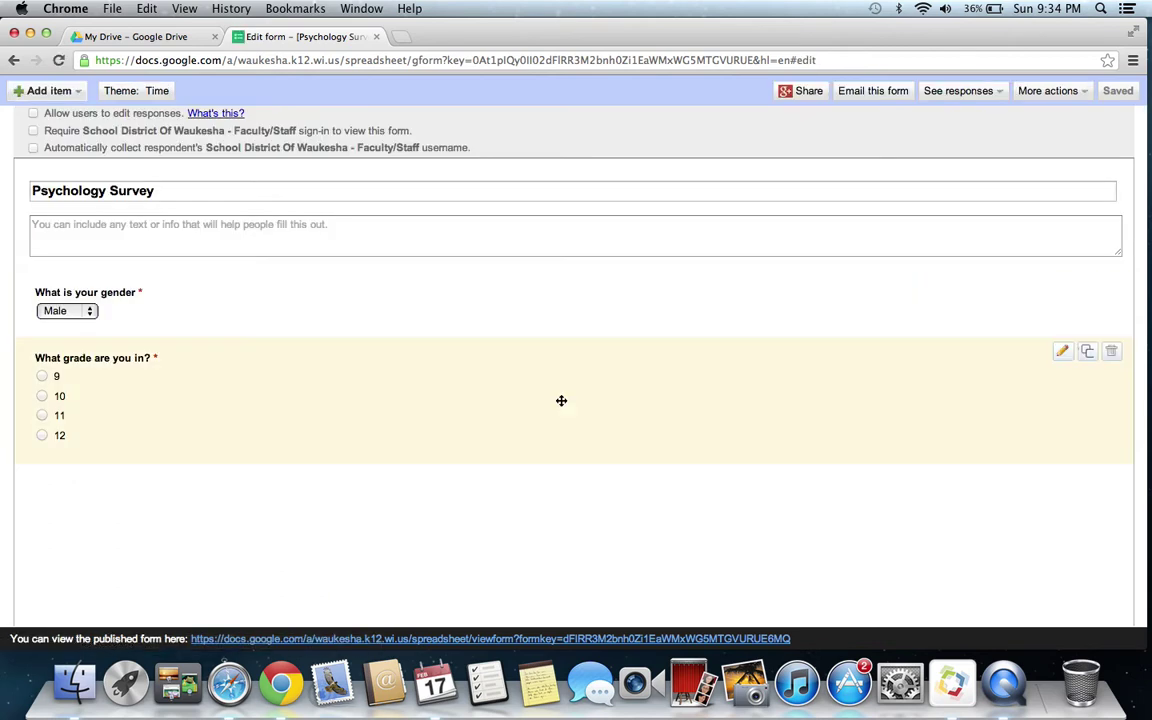
# - Open the published form and test its gender list and the grade choices 10 and 11 without submitting
pyautogui.click(443, 640)
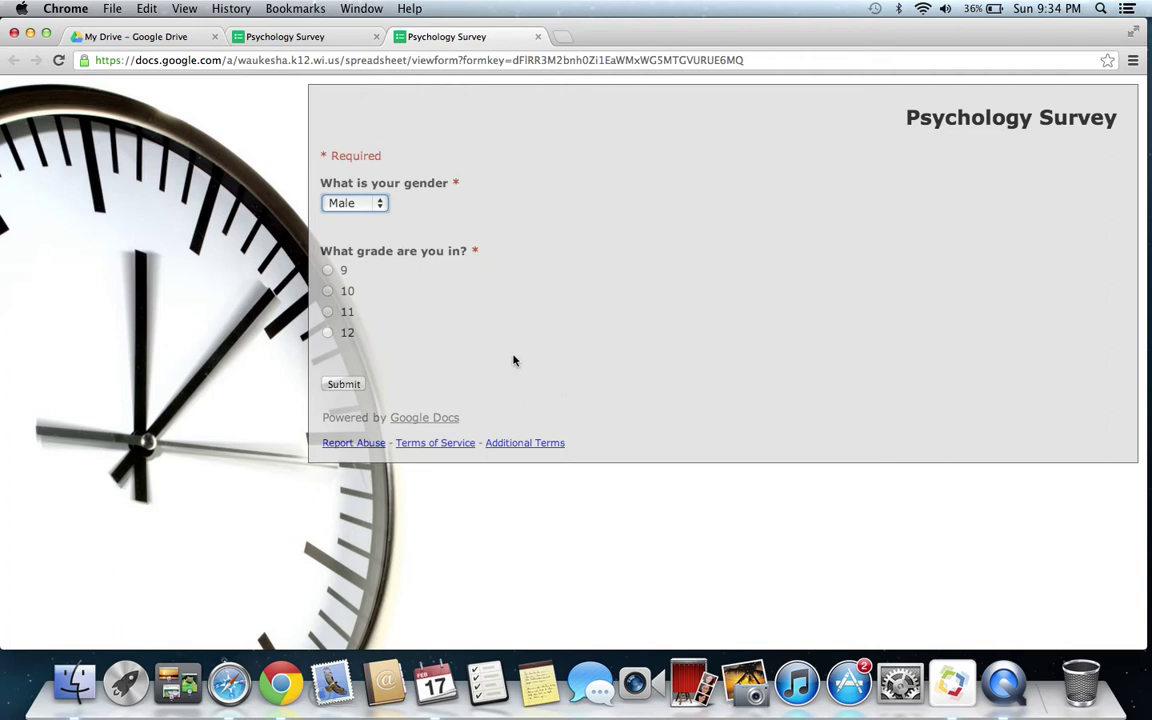
pyautogui.click(355, 203)
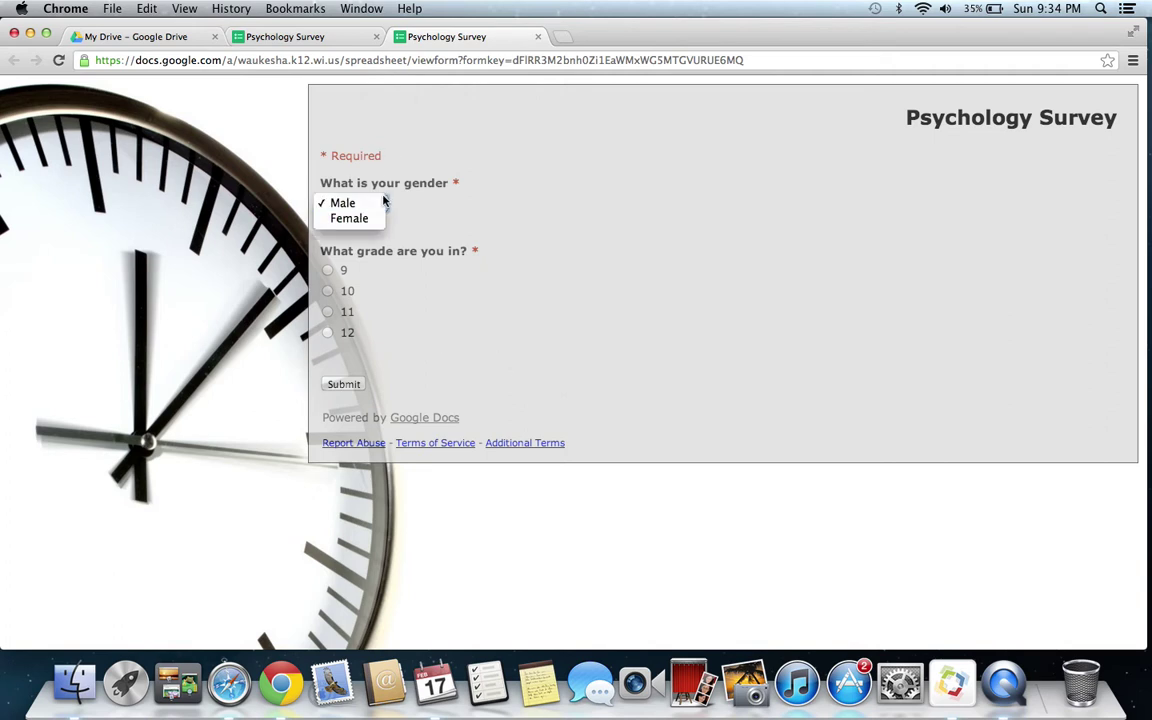
pyautogui.click(433, 187)
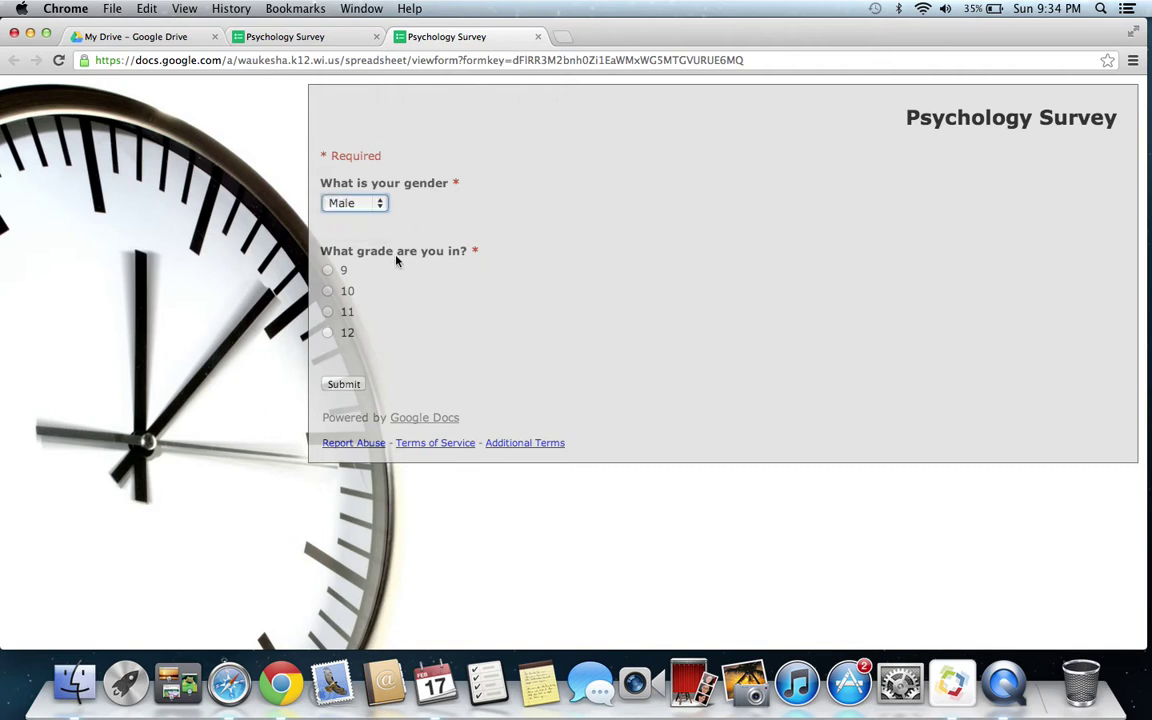
pyautogui.click(327, 291)
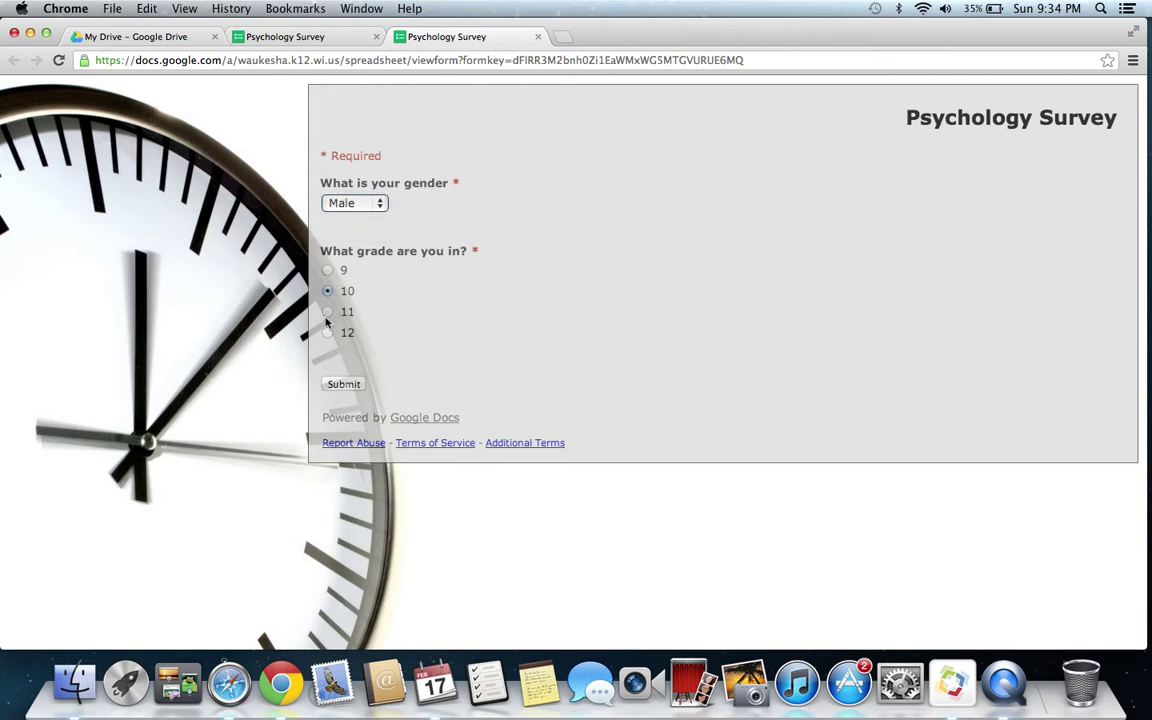
pyautogui.click(327, 312)
pyautogui.click(539, 37)
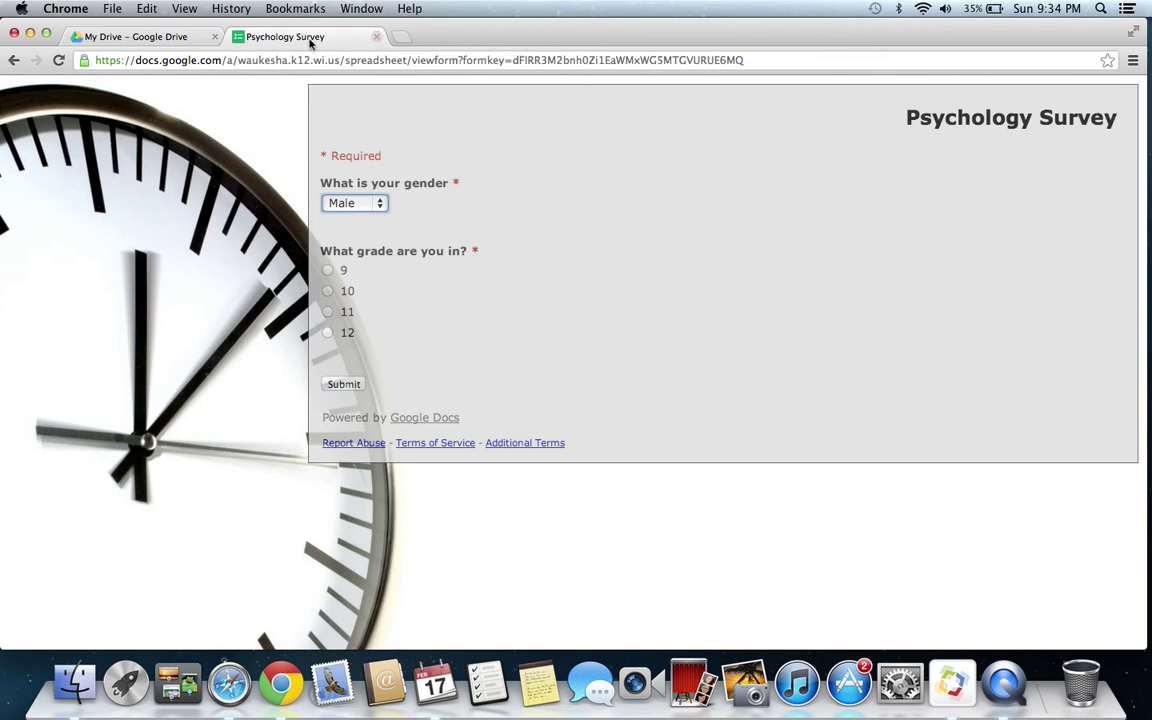
# - Close the remaining form page and open the Psychology Survey response spreadsheet from My Drive
pyautogui.click(377, 37)
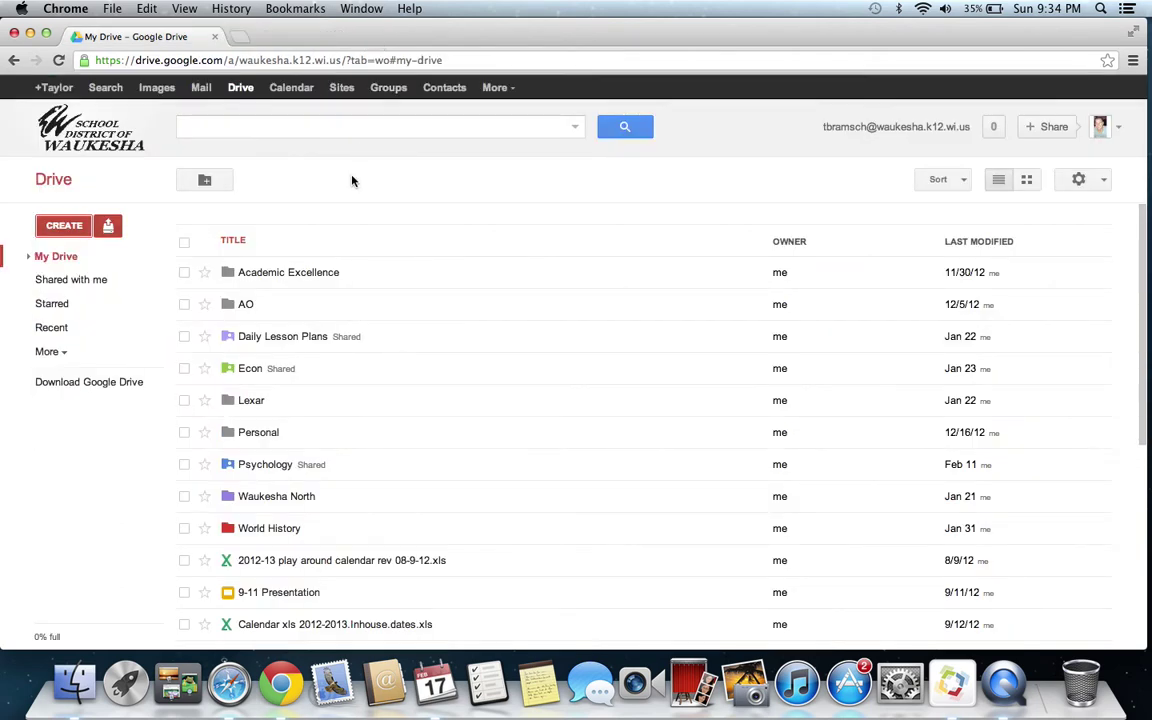
pyautogui.scroll(-8, 347, 440)
pyautogui.scroll(8, 347, 442)
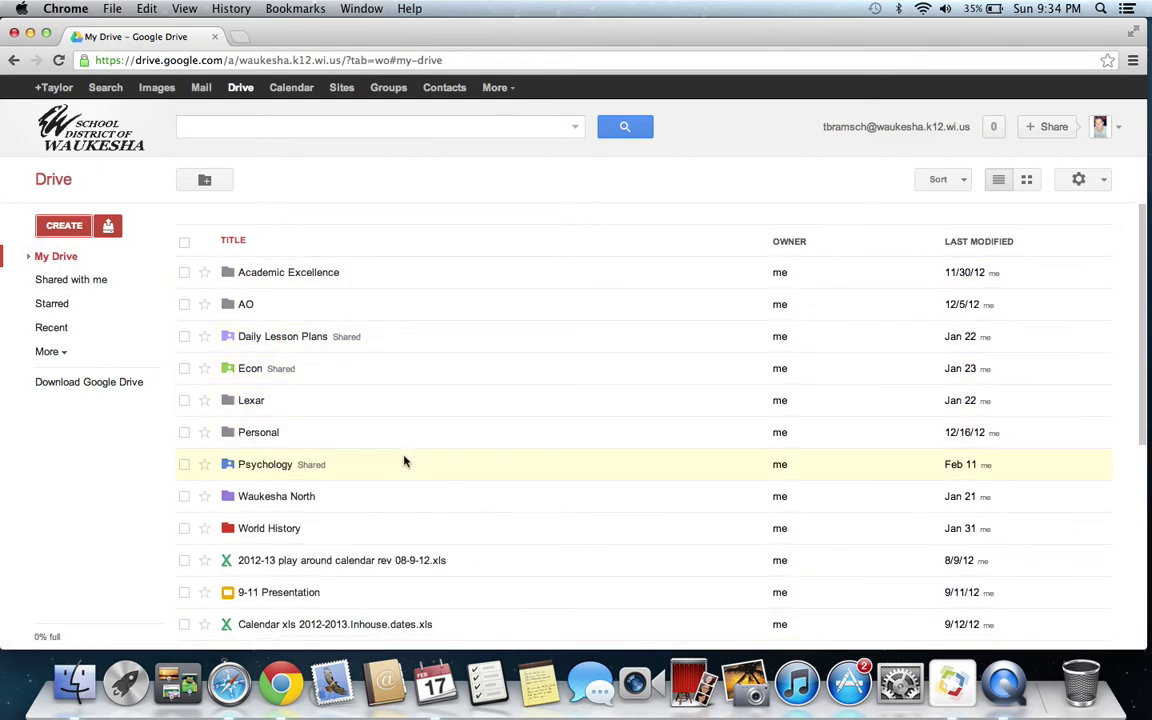
pyautogui.scroll(-6, 404, 461)
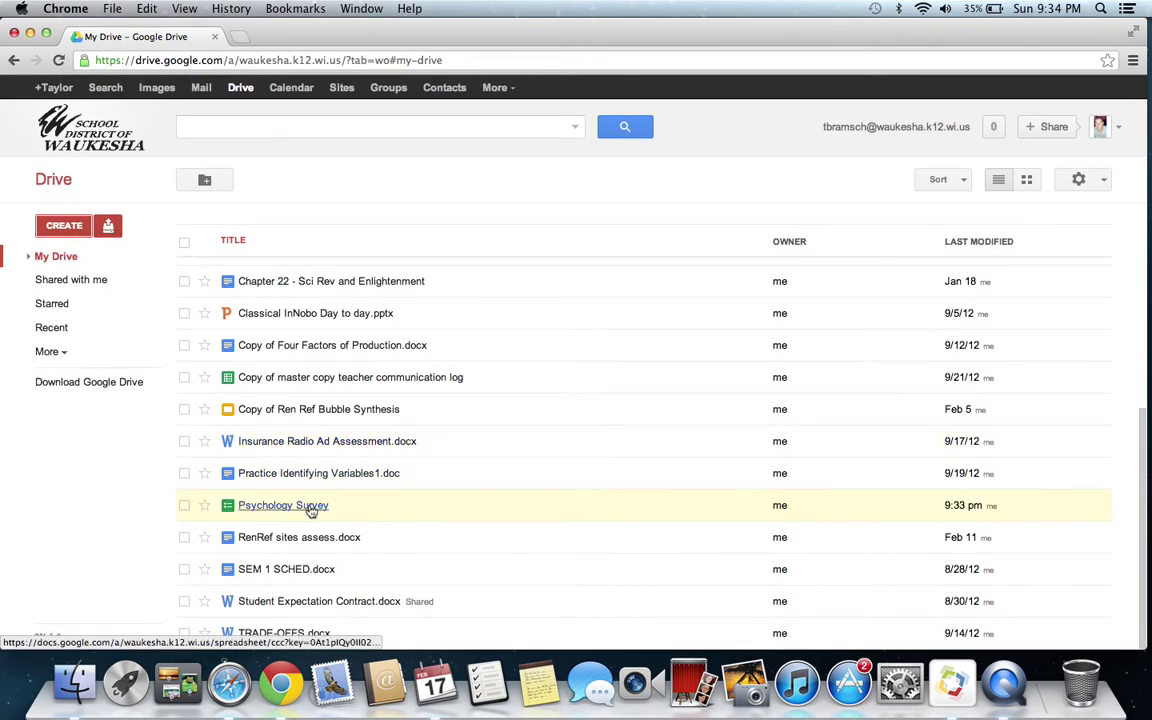
pyautogui.click(310, 508)
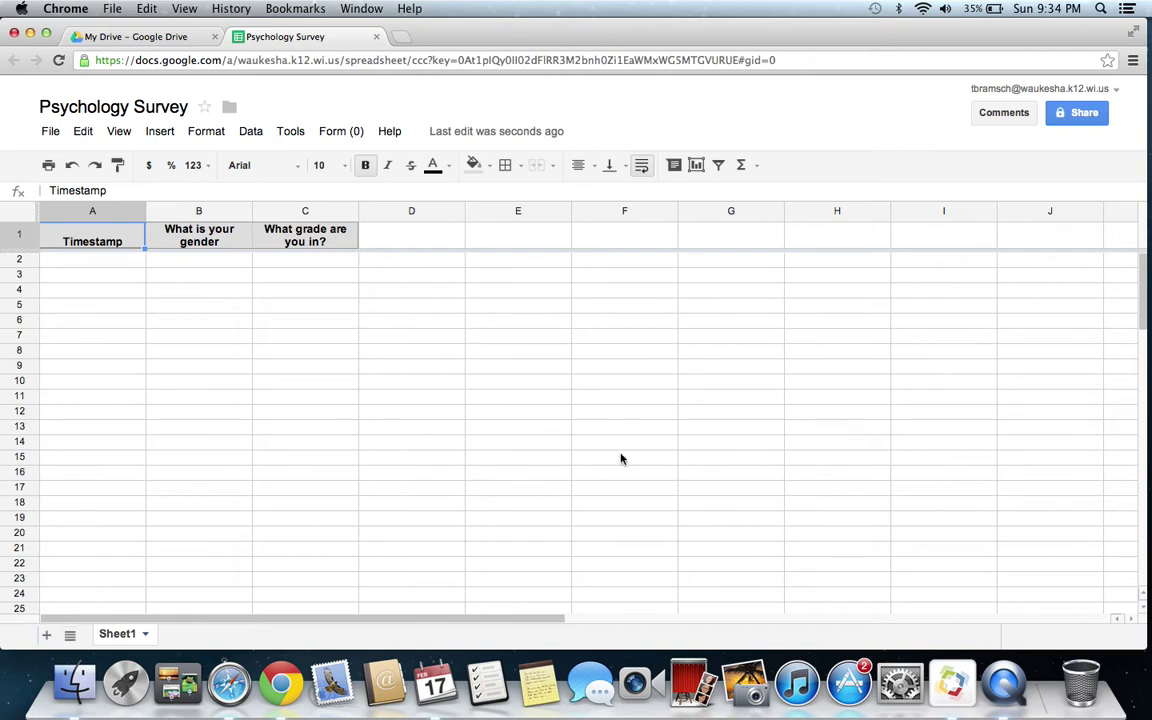
# - Open the survey form for editing from its spreadsheet and check which item types can be added
pyautogui.click(342, 134)
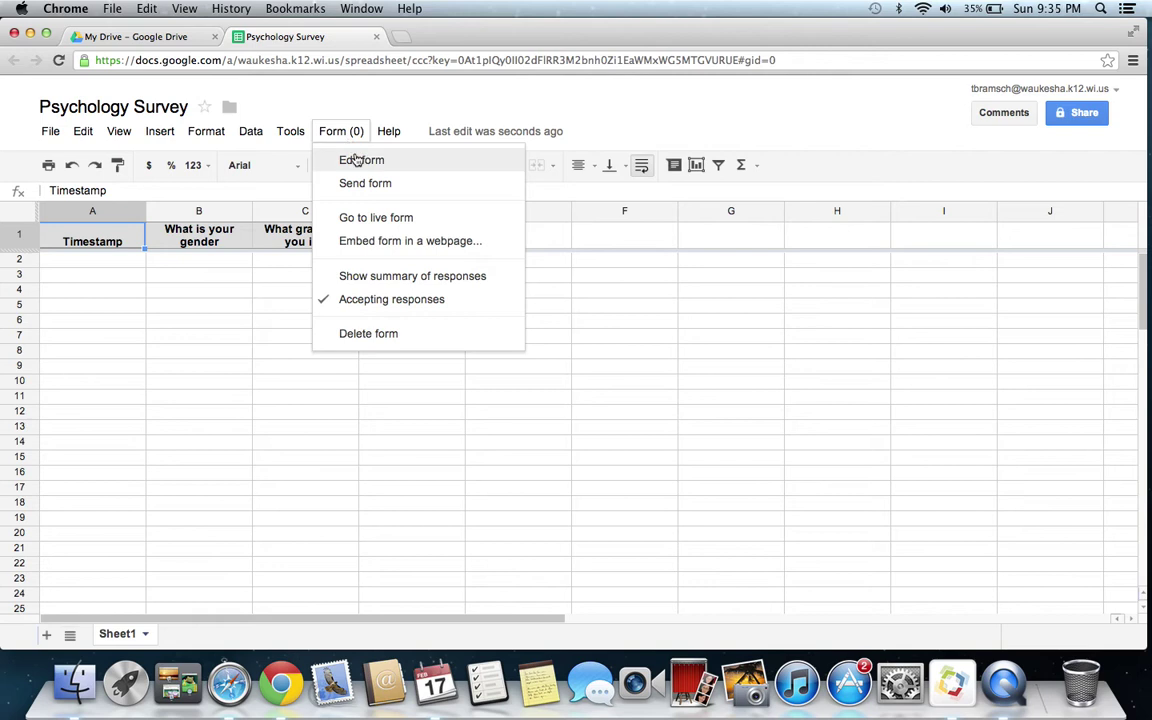
pyautogui.click(360, 161)
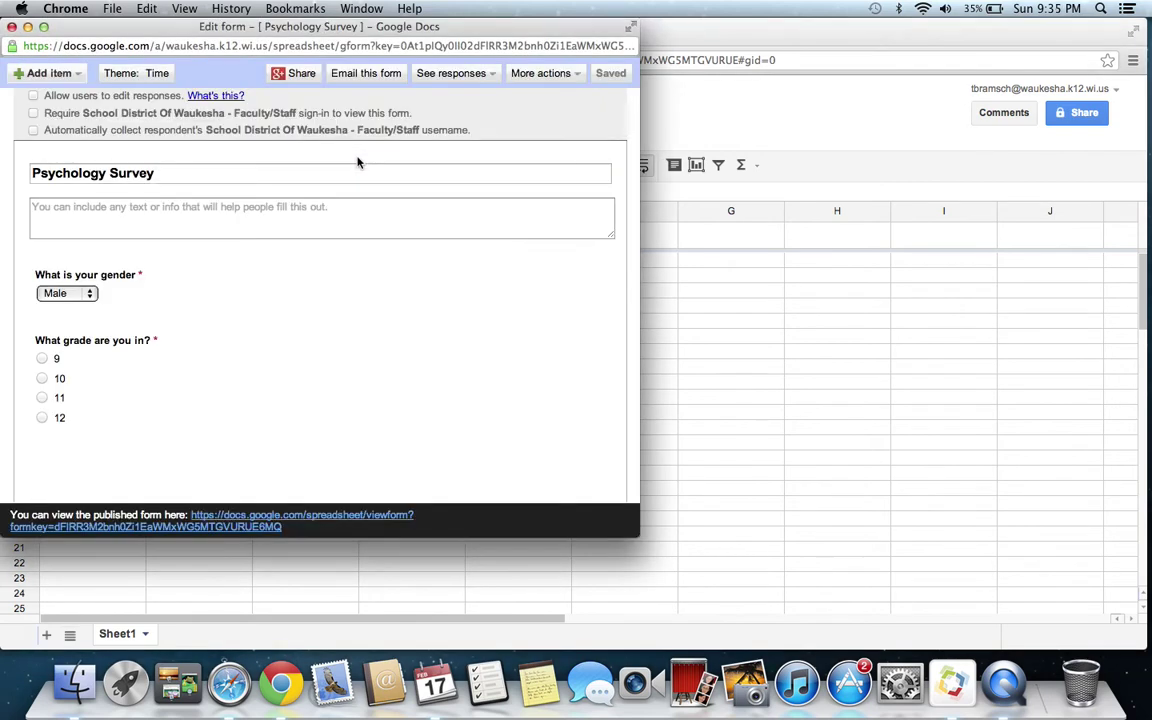
pyautogui.click(77, 75)
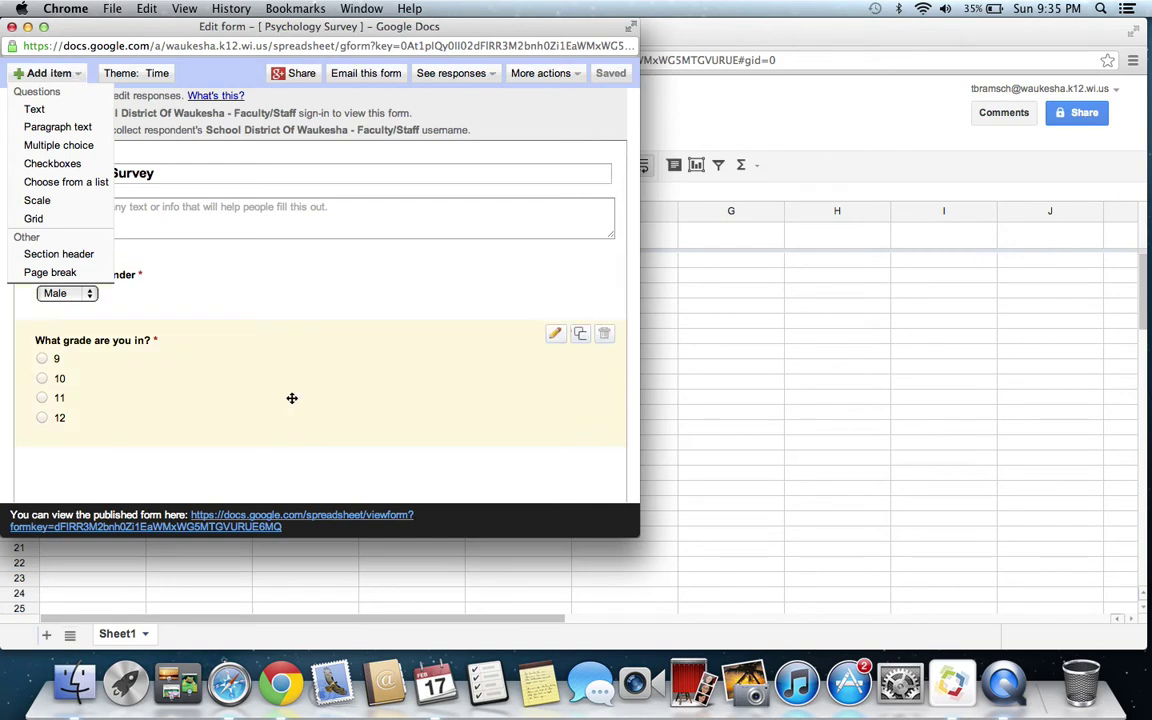
pyautogui.click(290, 398)
# - Open and close the grade question's editor, and try moving the question above the gender question before restoring the order
pyautogui.click(555, 337)
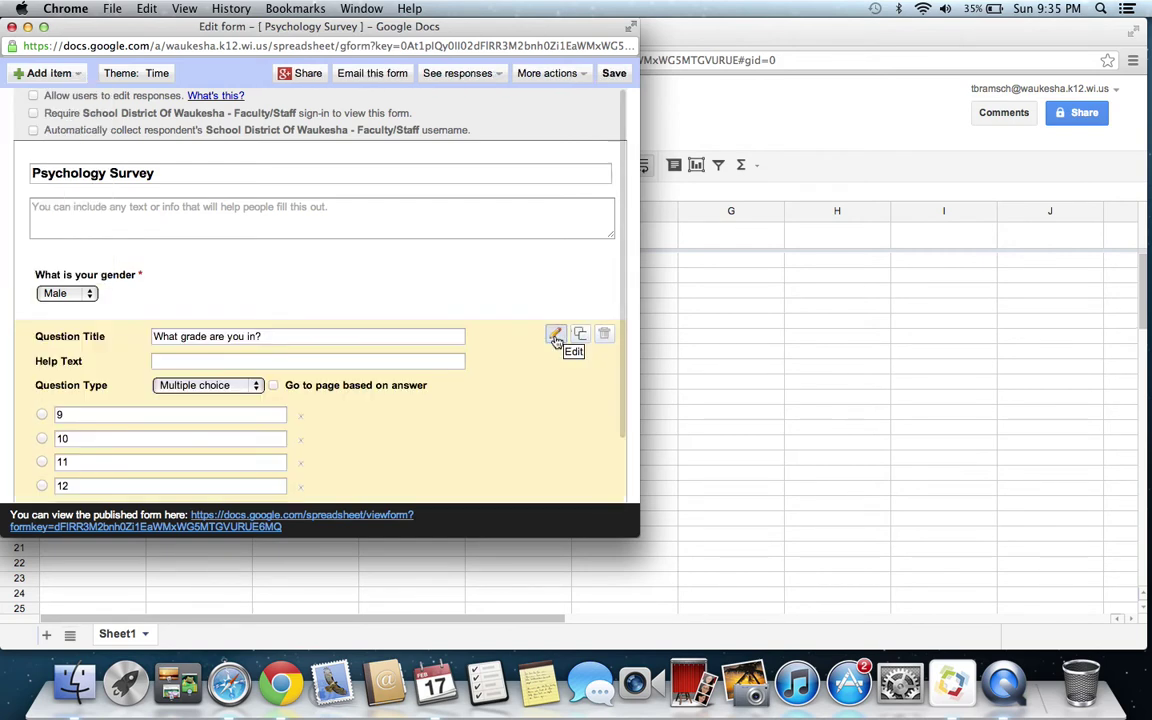
pyautogui.click(557, 337)
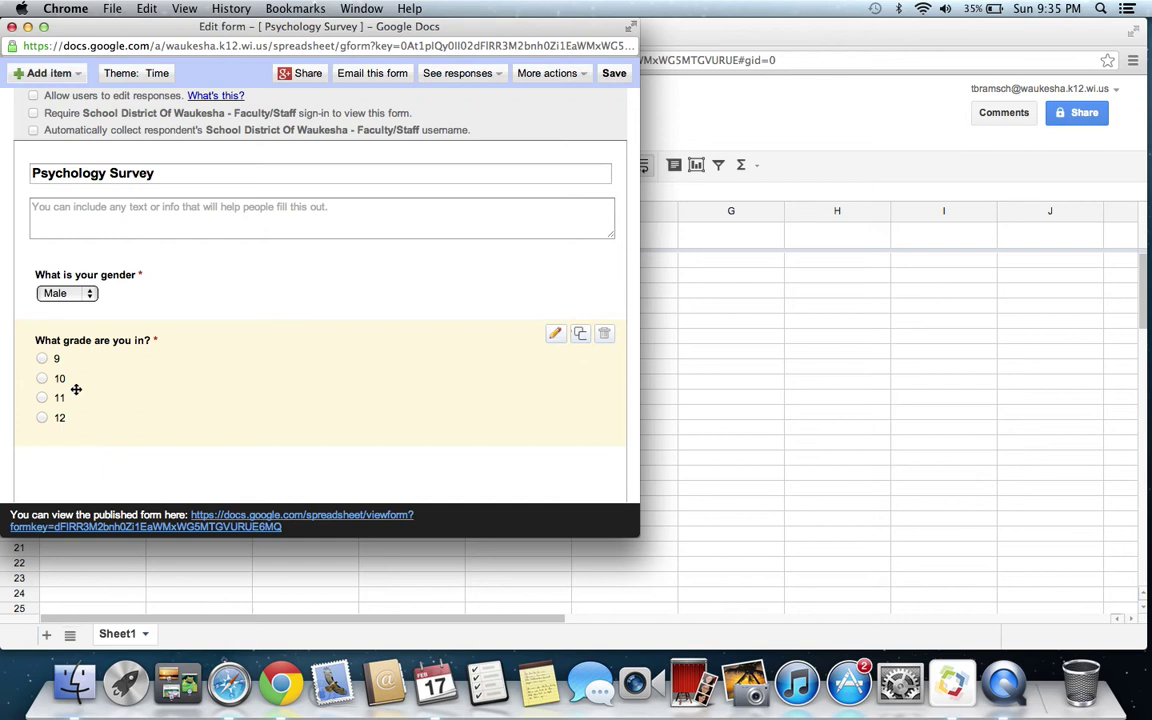
pyautogui.moveTo(136, 381); pyautogui.dragTo(147, 270)
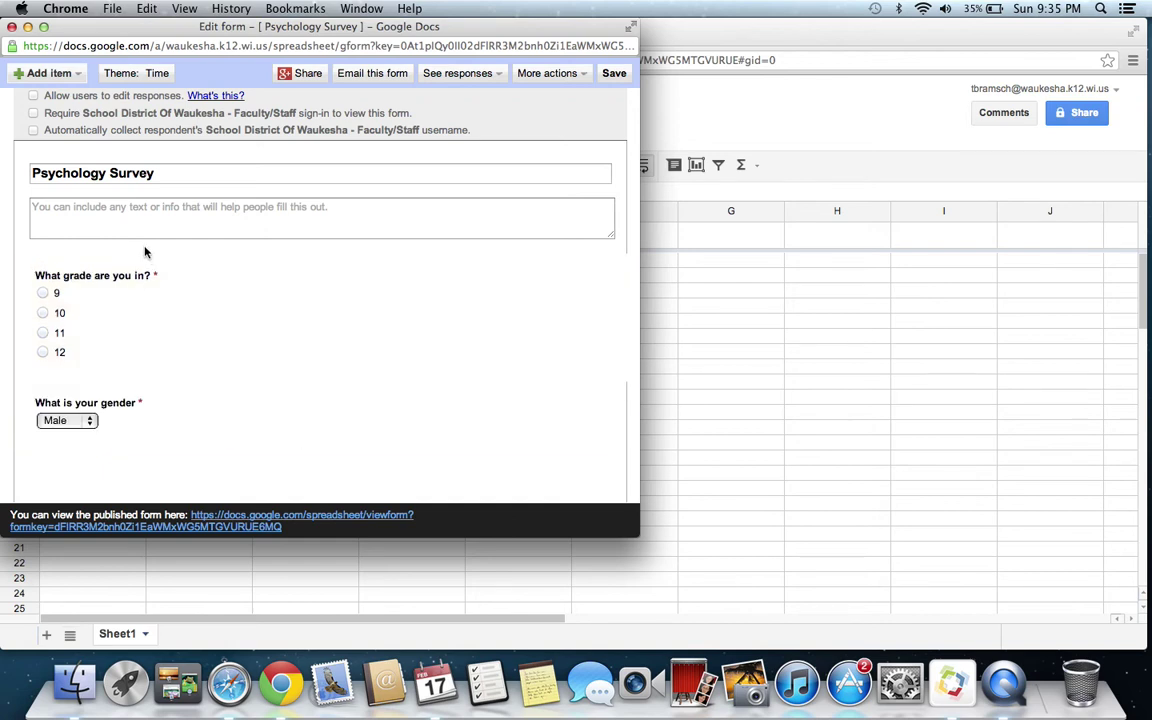
pyautogui.moveTo(231, 285); pyautogui.dragTo(224, 372)
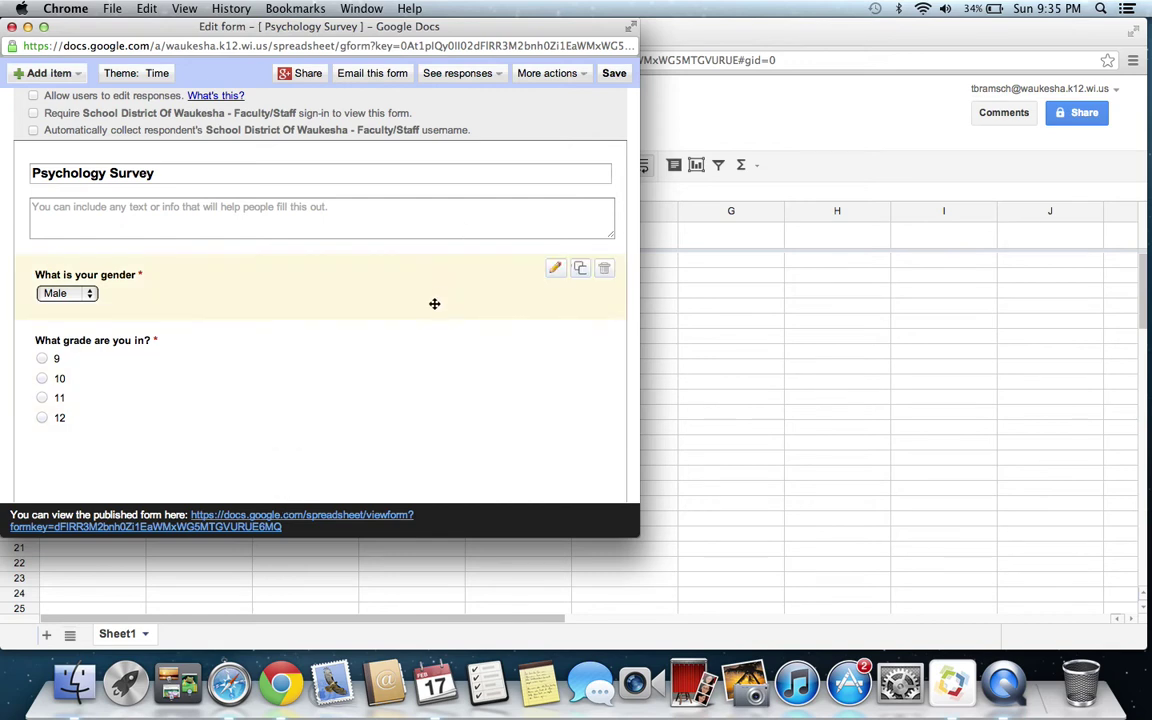
# - Examine the options for emailing the form to others without sending it, and return to the response spreadsheet
pyautogui.click(383, 79)
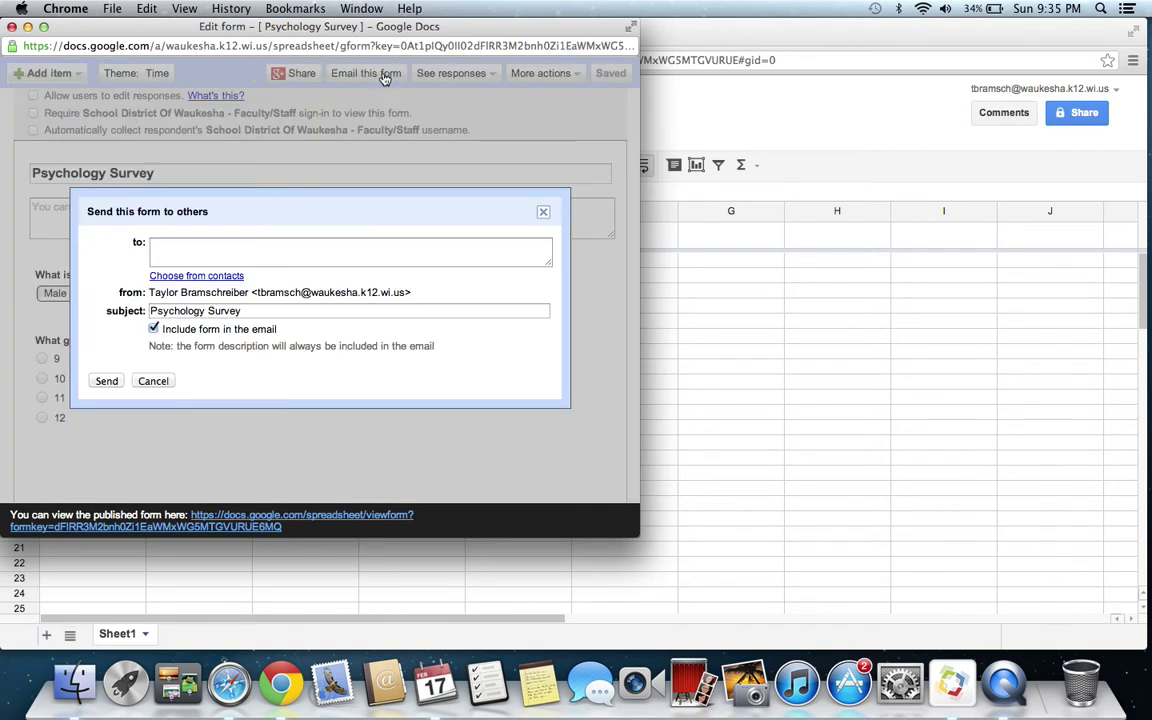
pyautogui.click(348, 249)
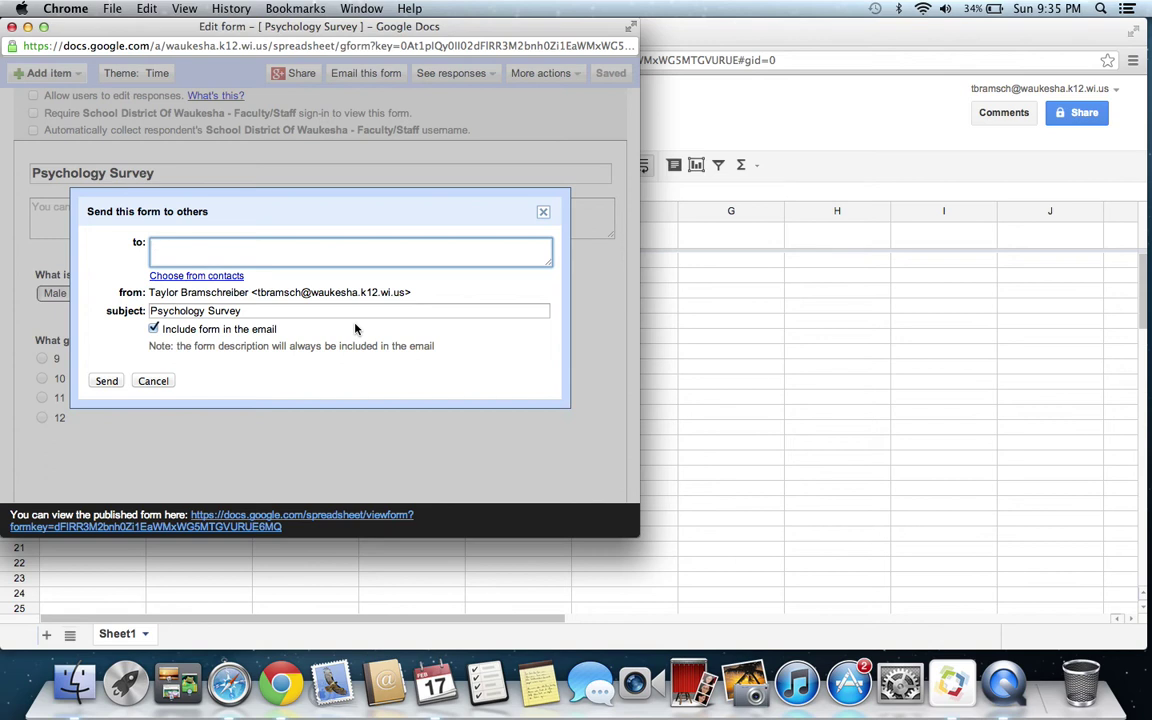
pyautogui.click(543, 211)
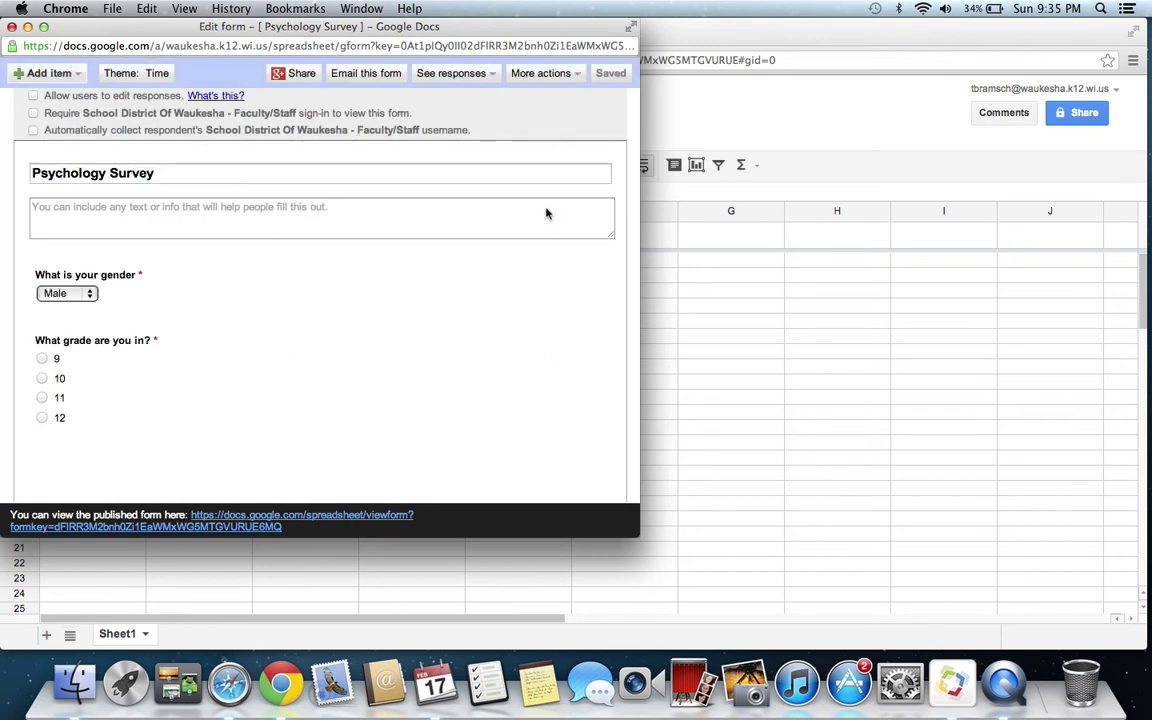
pyautogui.click(684, 40)
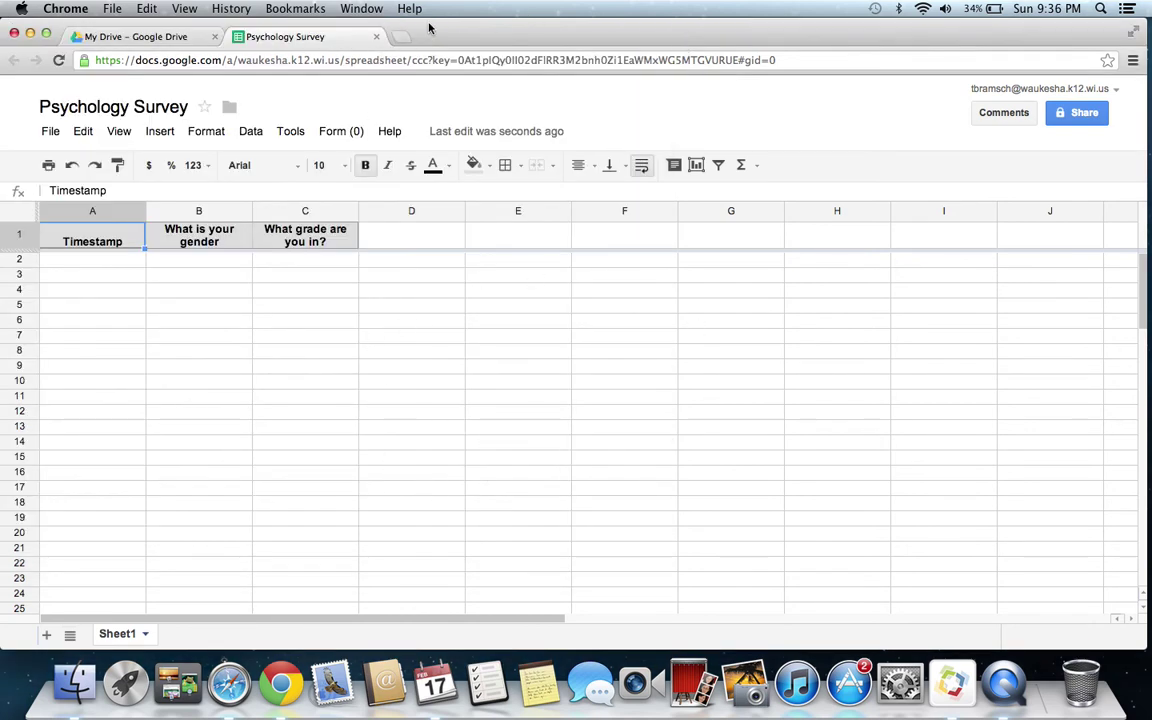
# - View the summary of the form's responses, including in full screen, and close the summary window
pyautogui.click(340, 133)
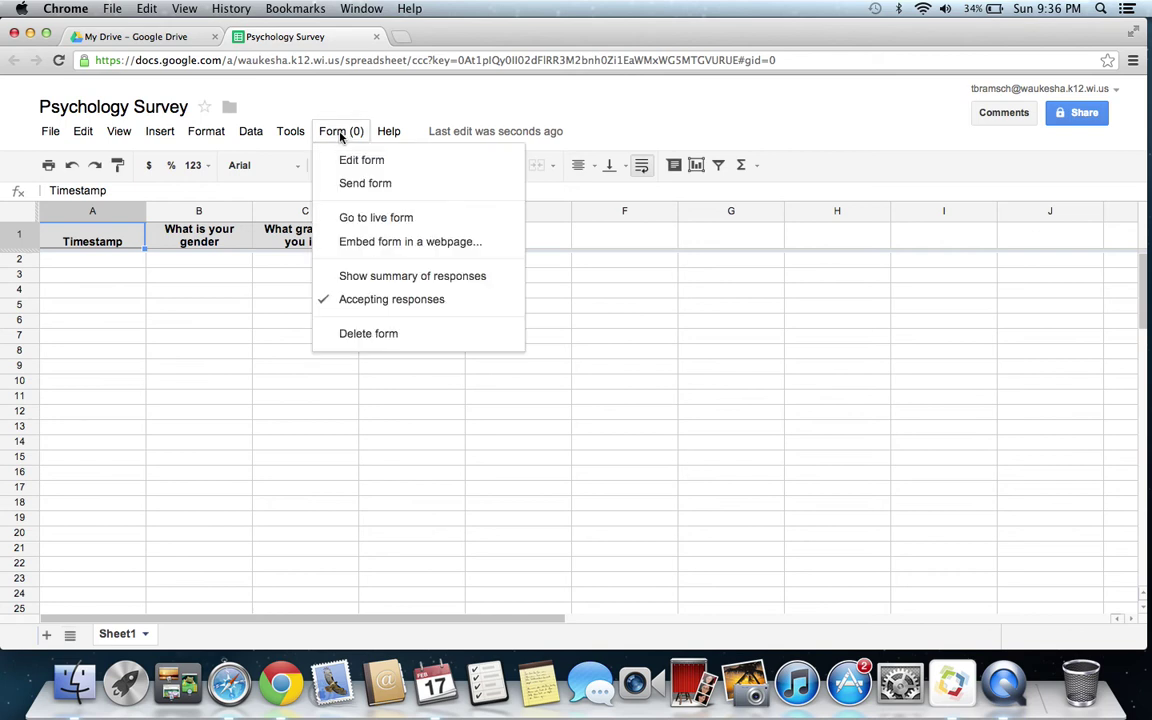
pyautogui.click(365, 278)
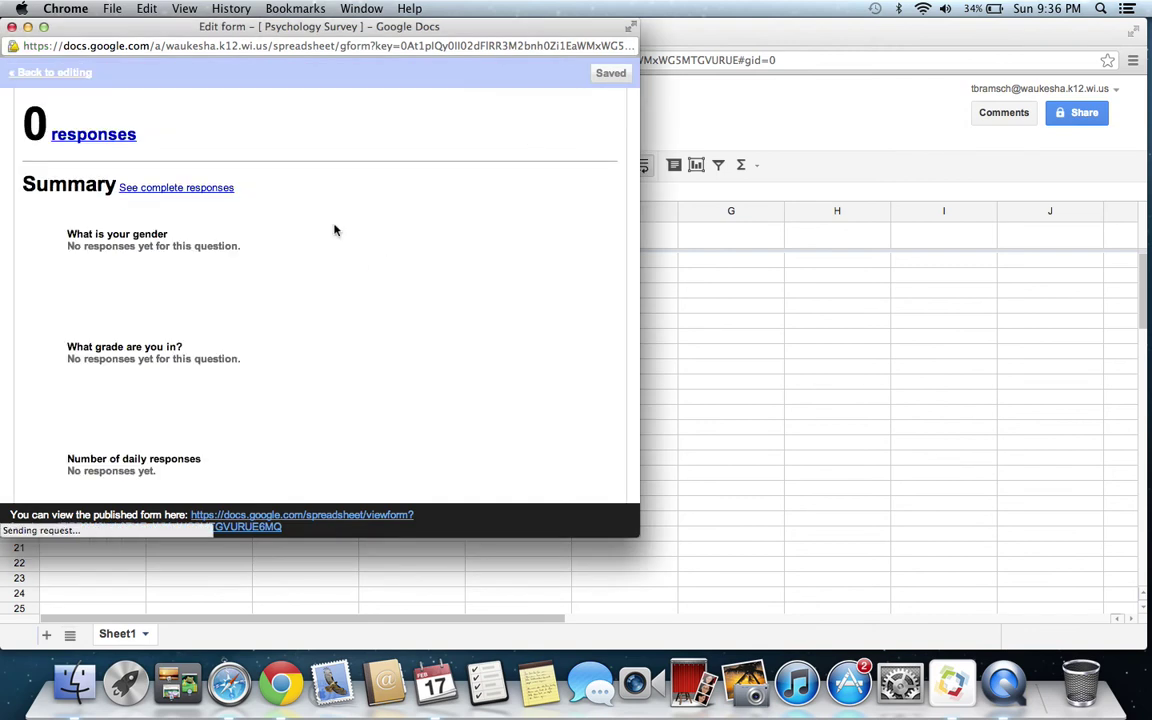
pyautogui.scroll(-5, 357, 324)
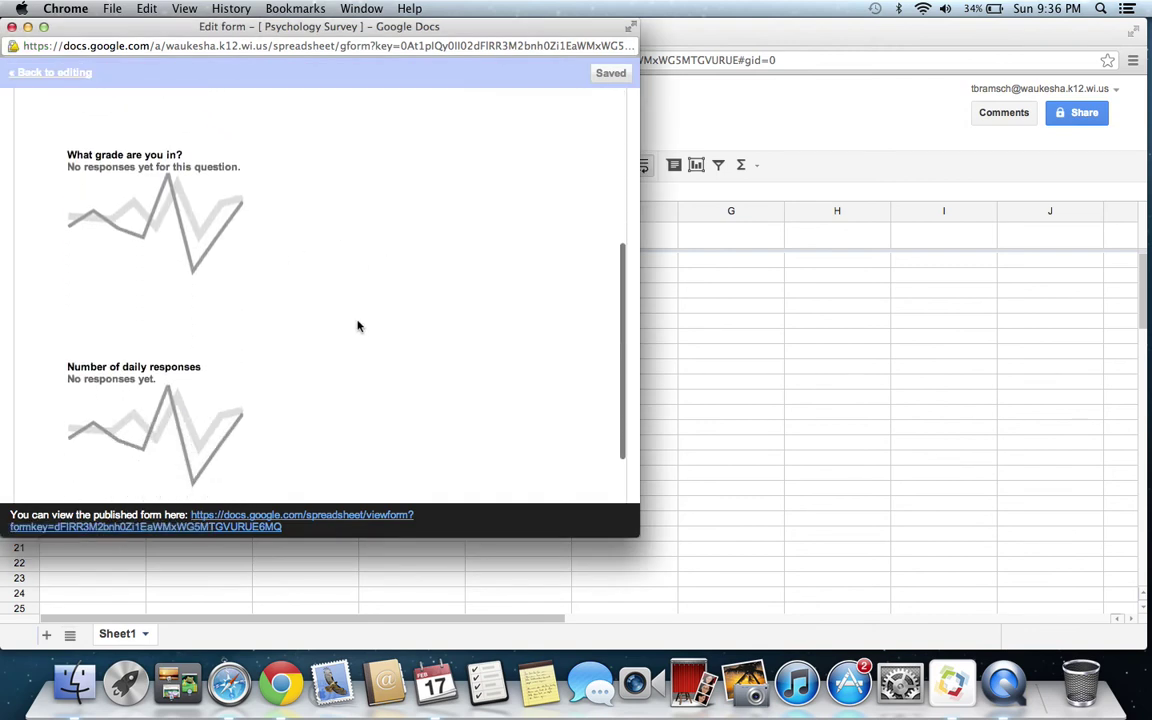
pyautogui.scroll(5, 358, 325)
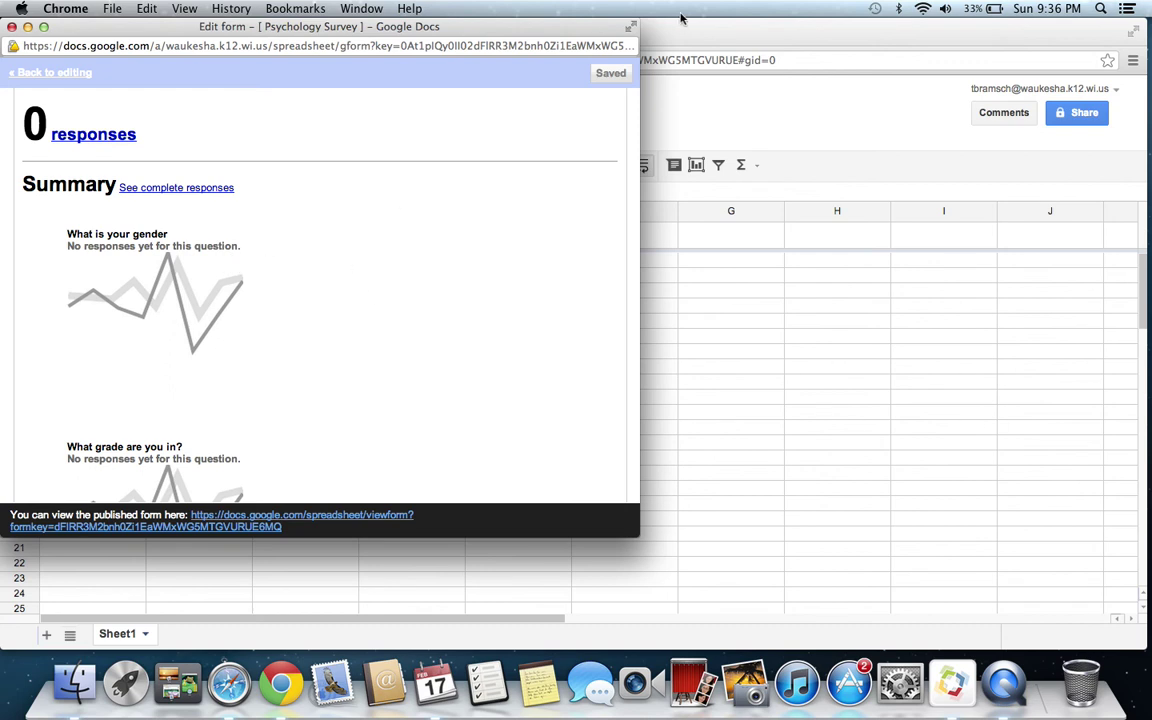
pyautogui.click(632, 28)
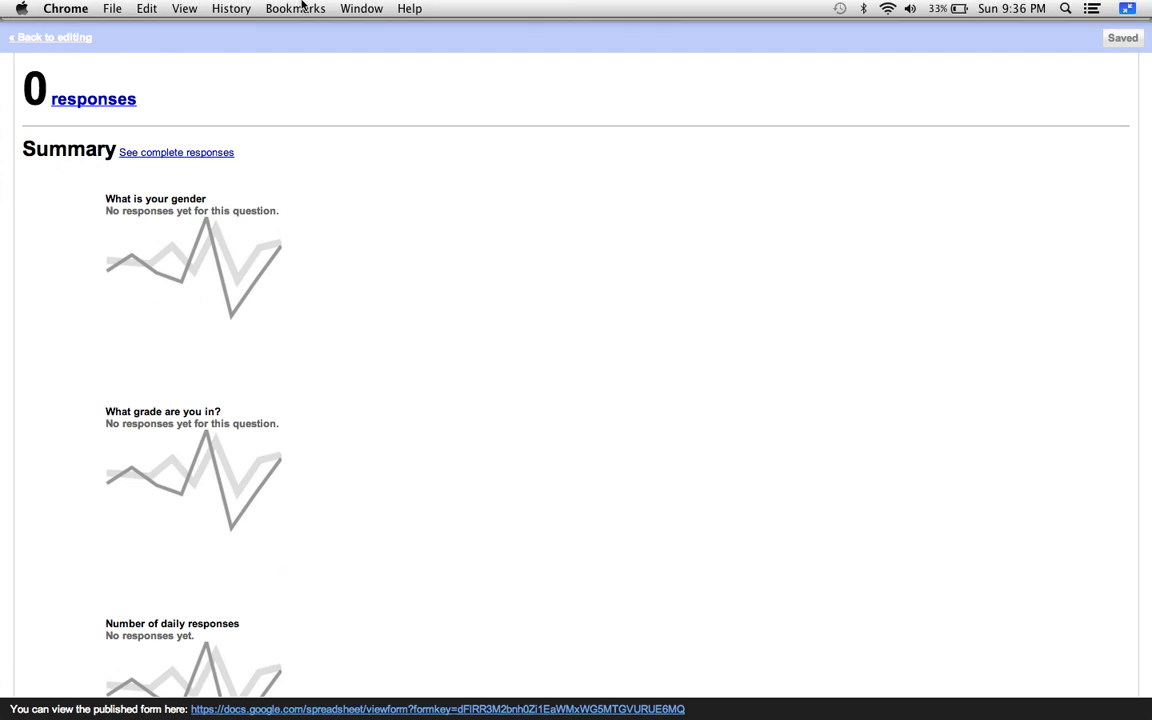
pyautogui.click(1128, 9)
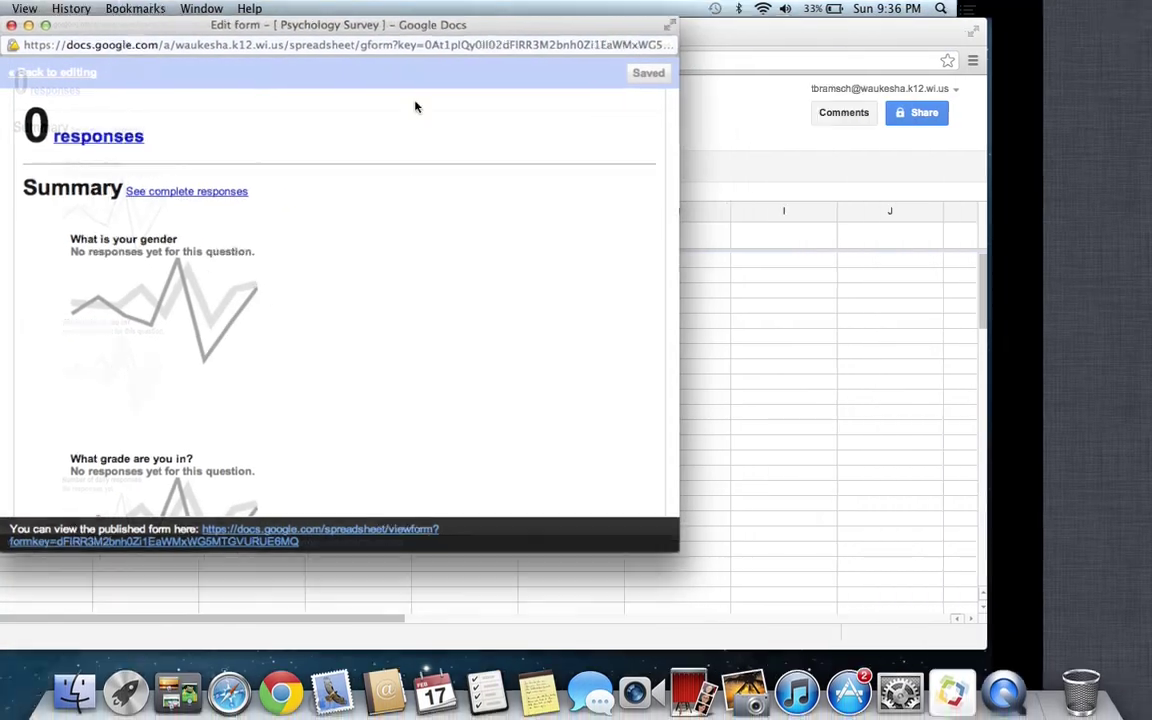
pyautogui.click(11, 27)
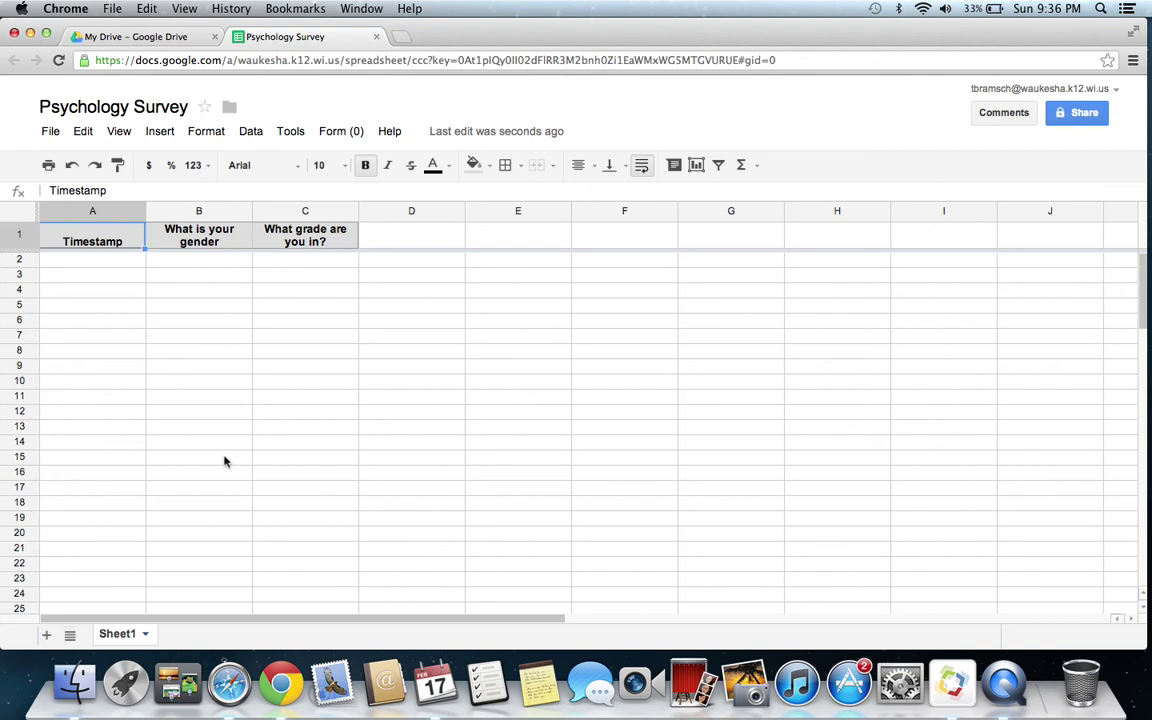
pyautogui.press('ctrl+super+Escape')
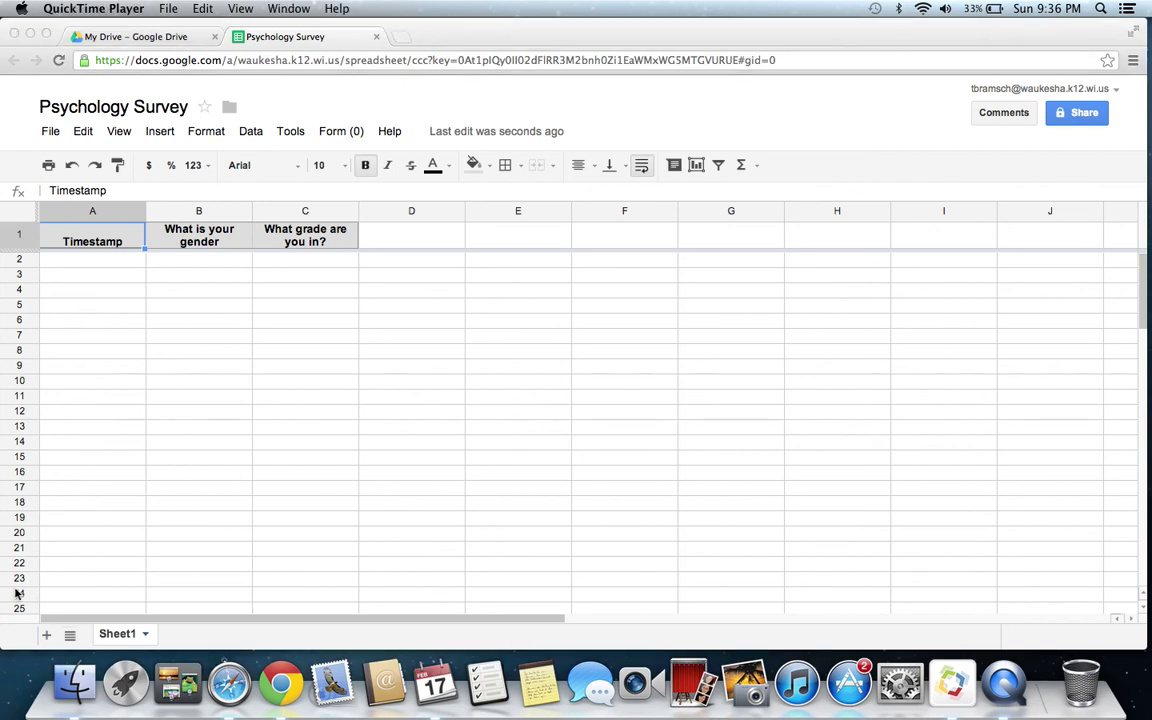